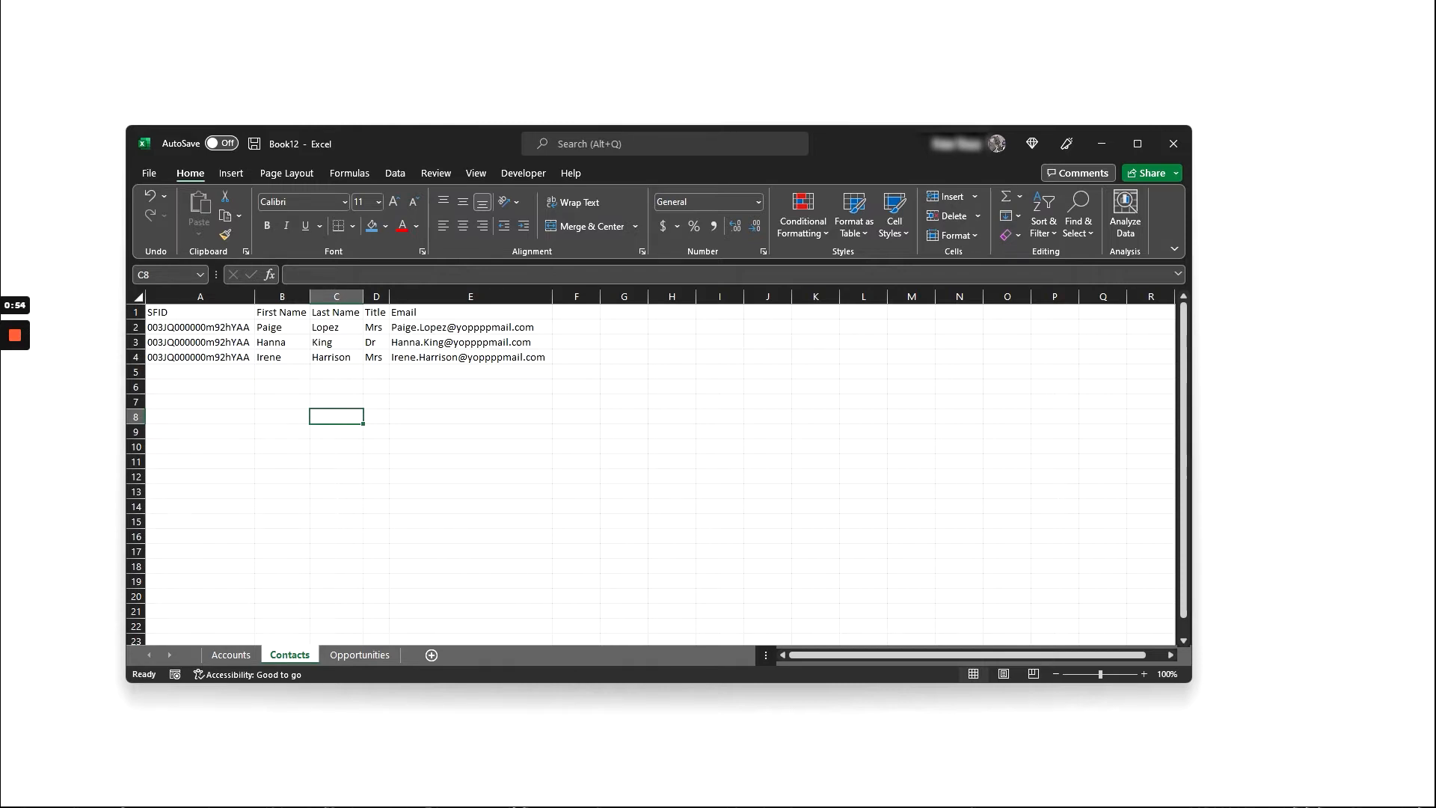
Step: Review the Accounts and Opportunities sheets of the workbook
{"action": "left_click", "coordinate": [232, 655]}
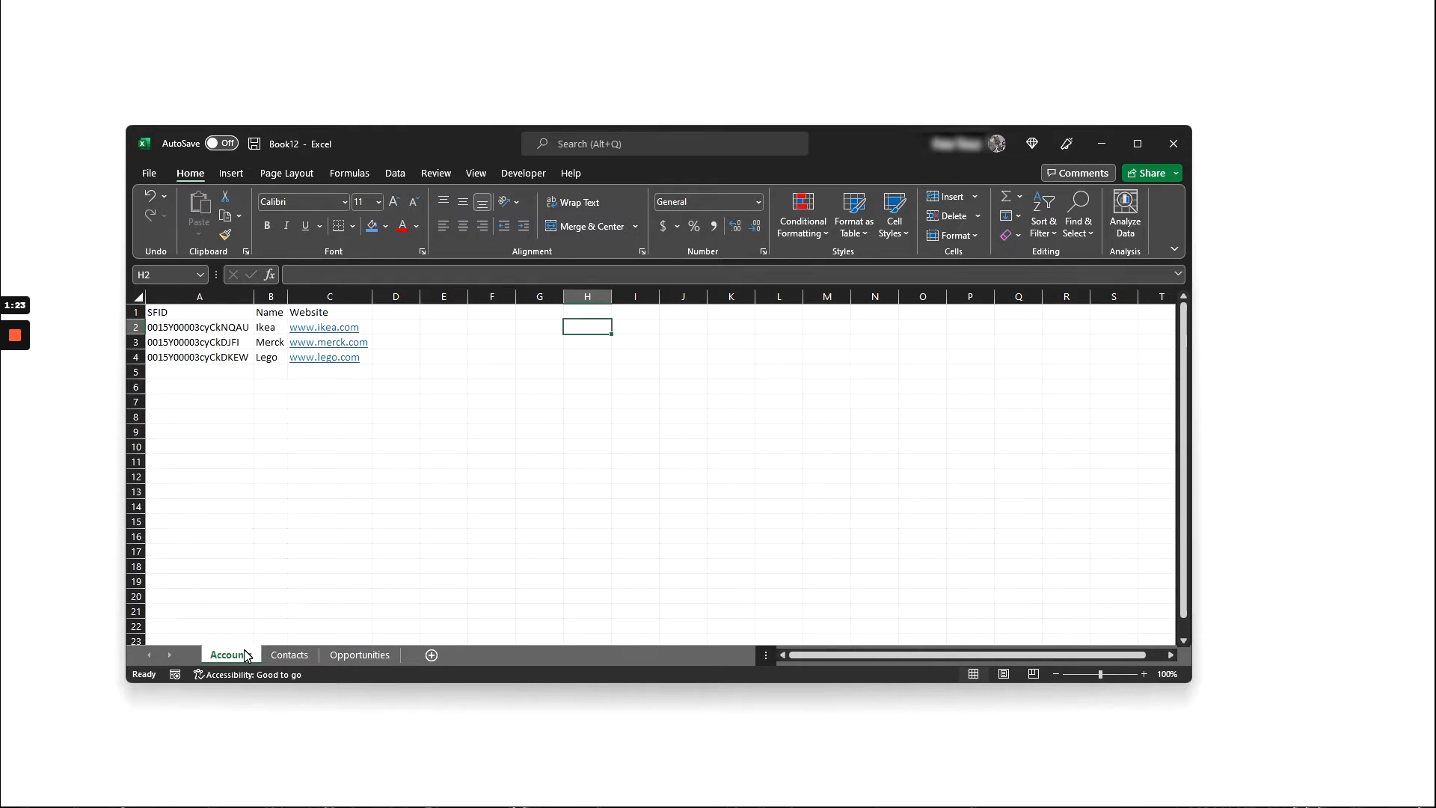
{"action": "left_click", "coordinate": [377, 657]}
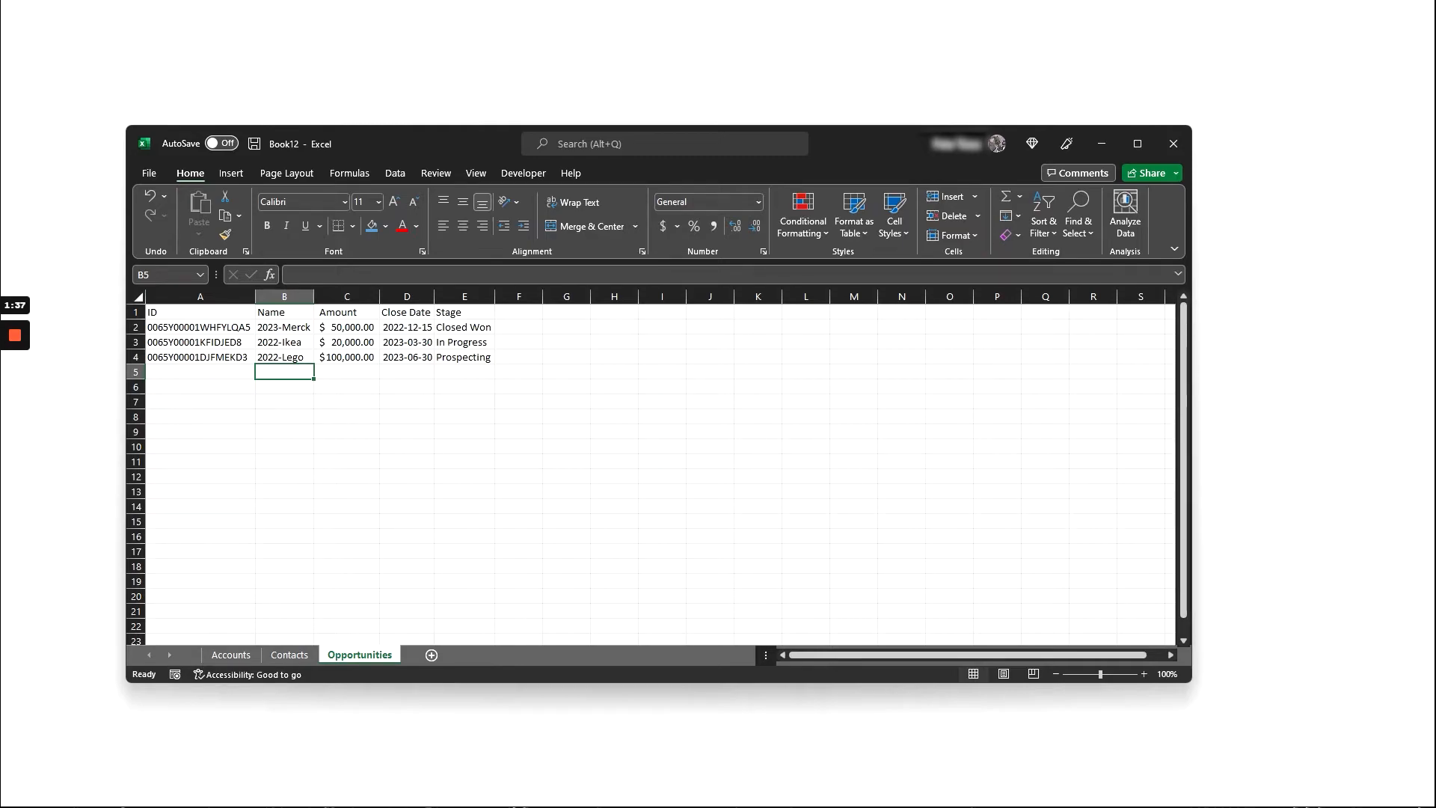
Step: Switch to Salesforce and start a new Contacts & Accounts report, searching all report types for "cont"
{"action": "key", "text": "alt+Tab"}
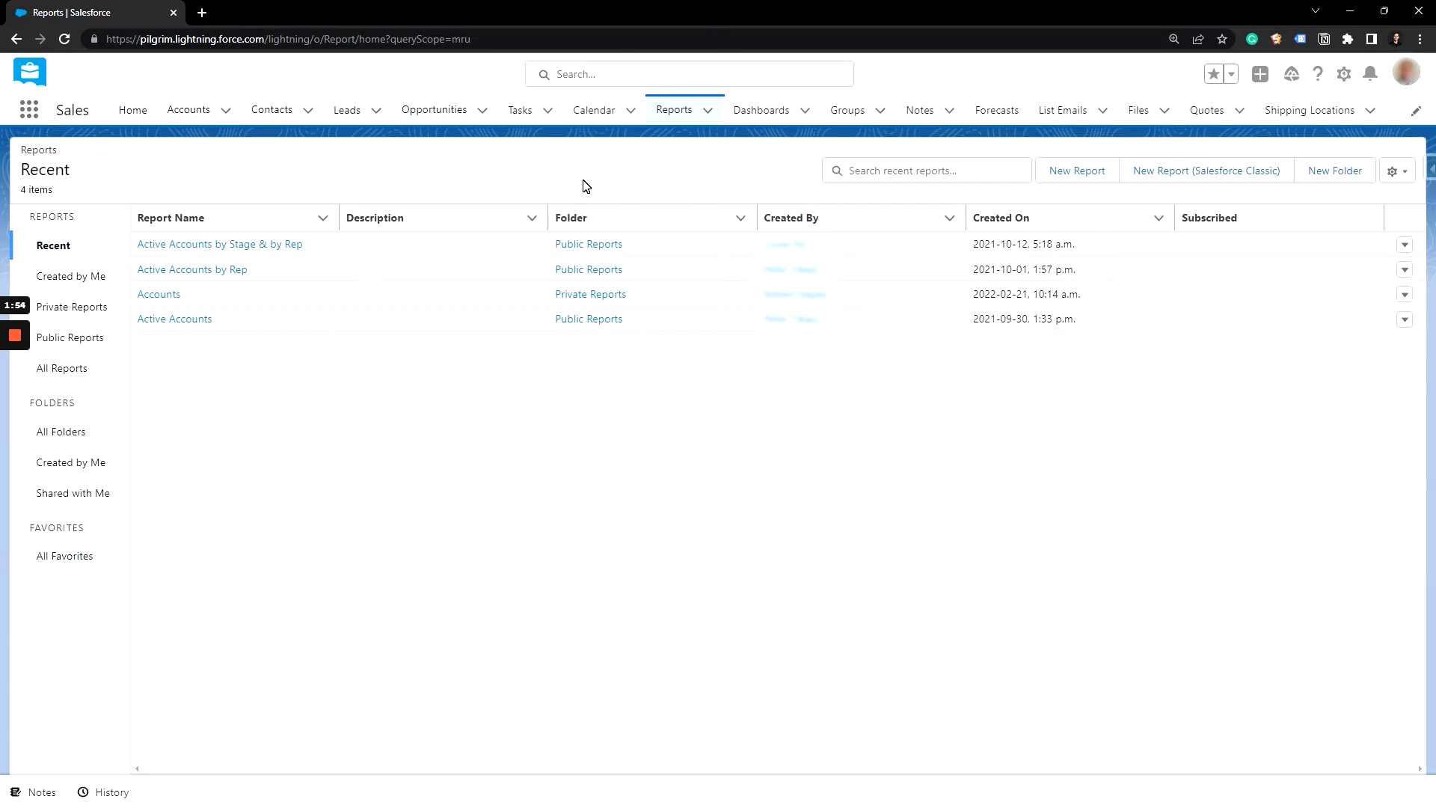
{"action": "left_click", "coordinate": [1099, 178]}
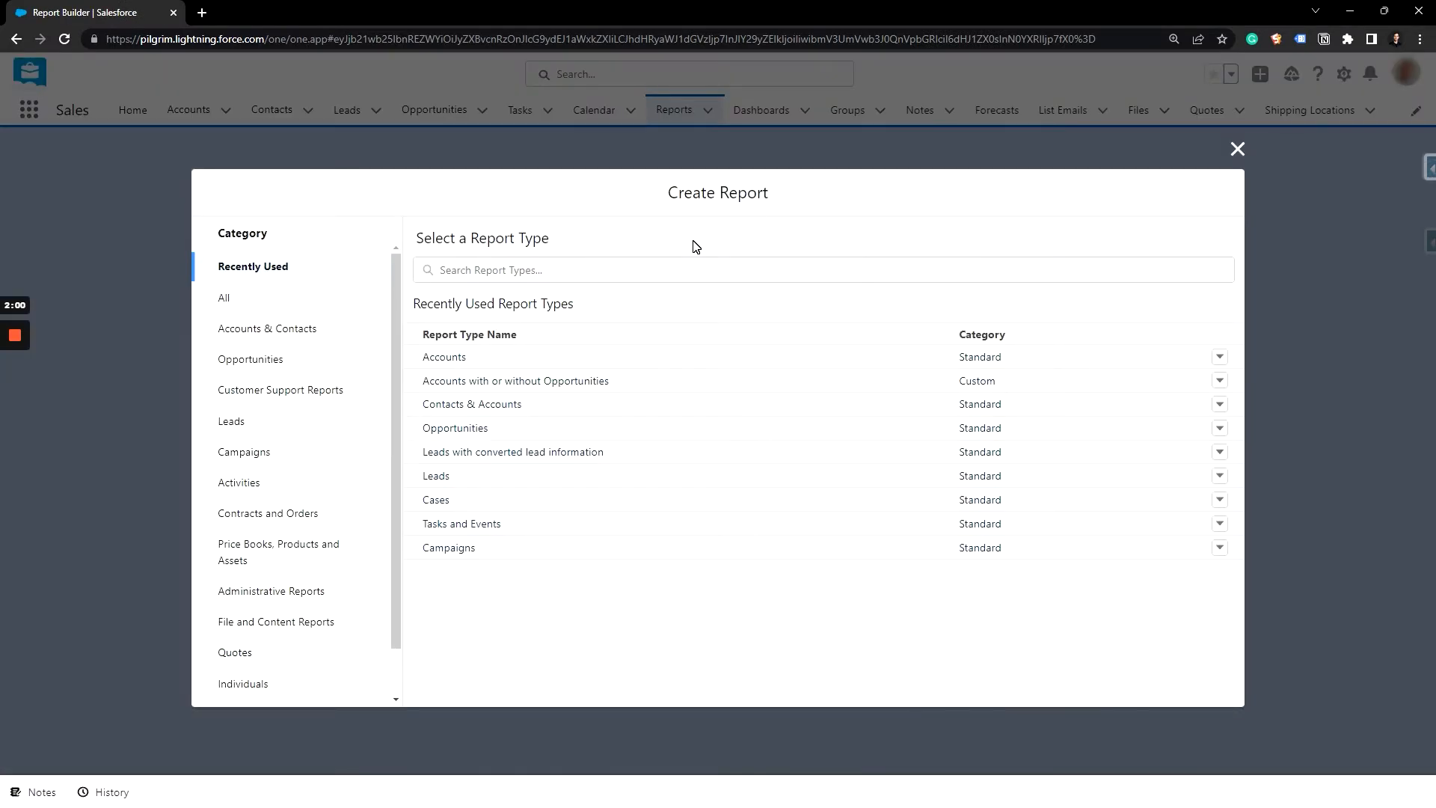
{"action": "left_click", "coordinate": [301, 293]}
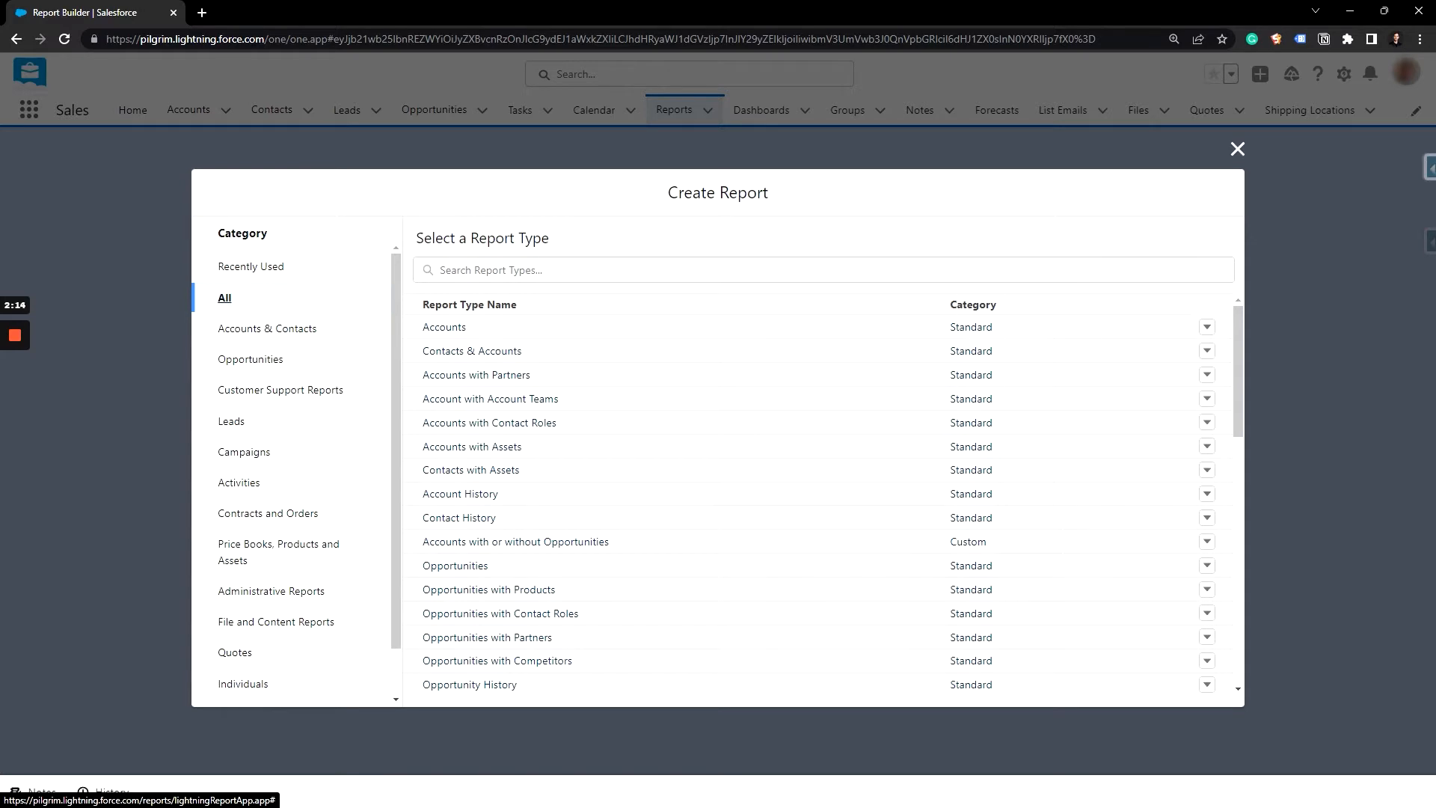
{"action": "left_click", "coordinate": [491, 271]}
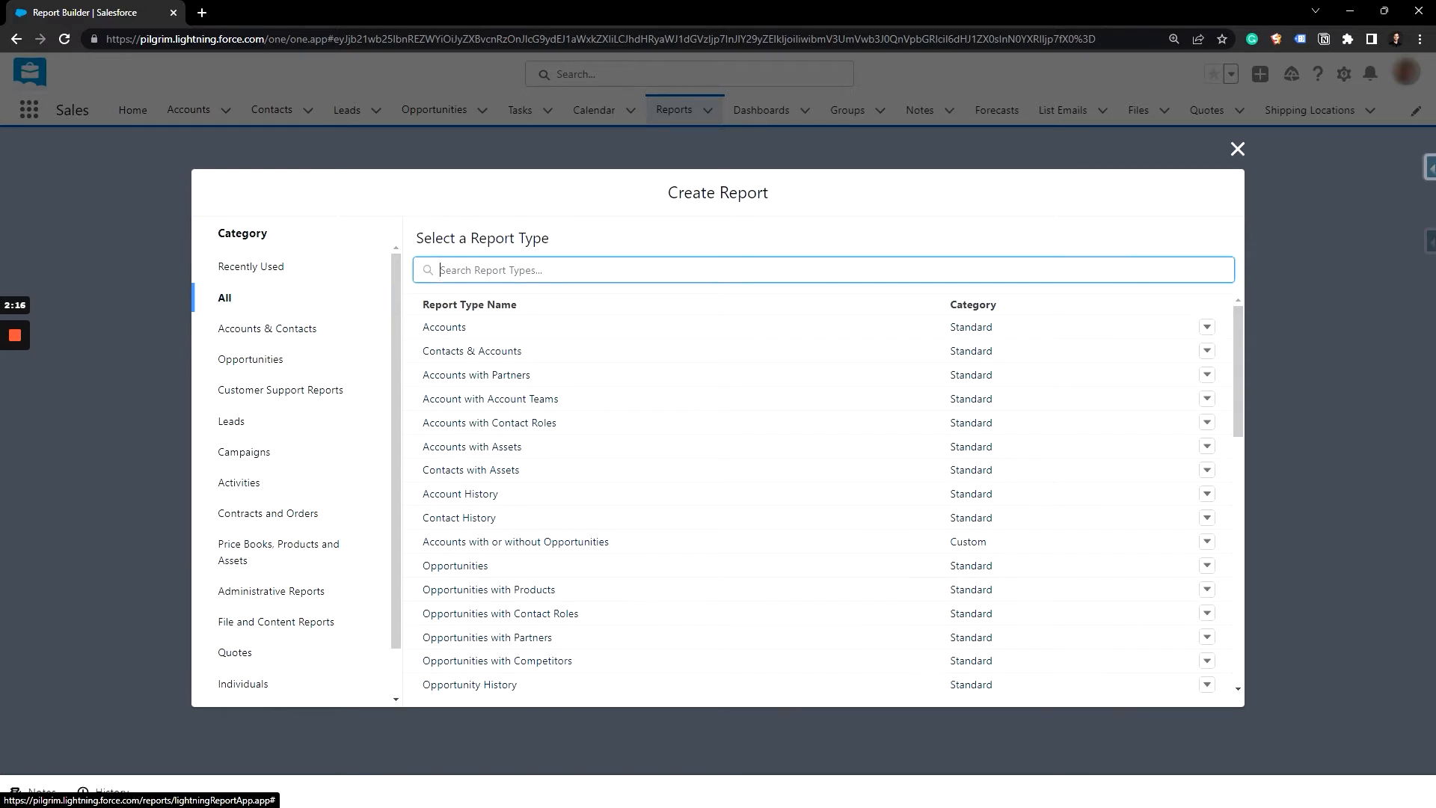
{"action": "type", "text": "cont"}
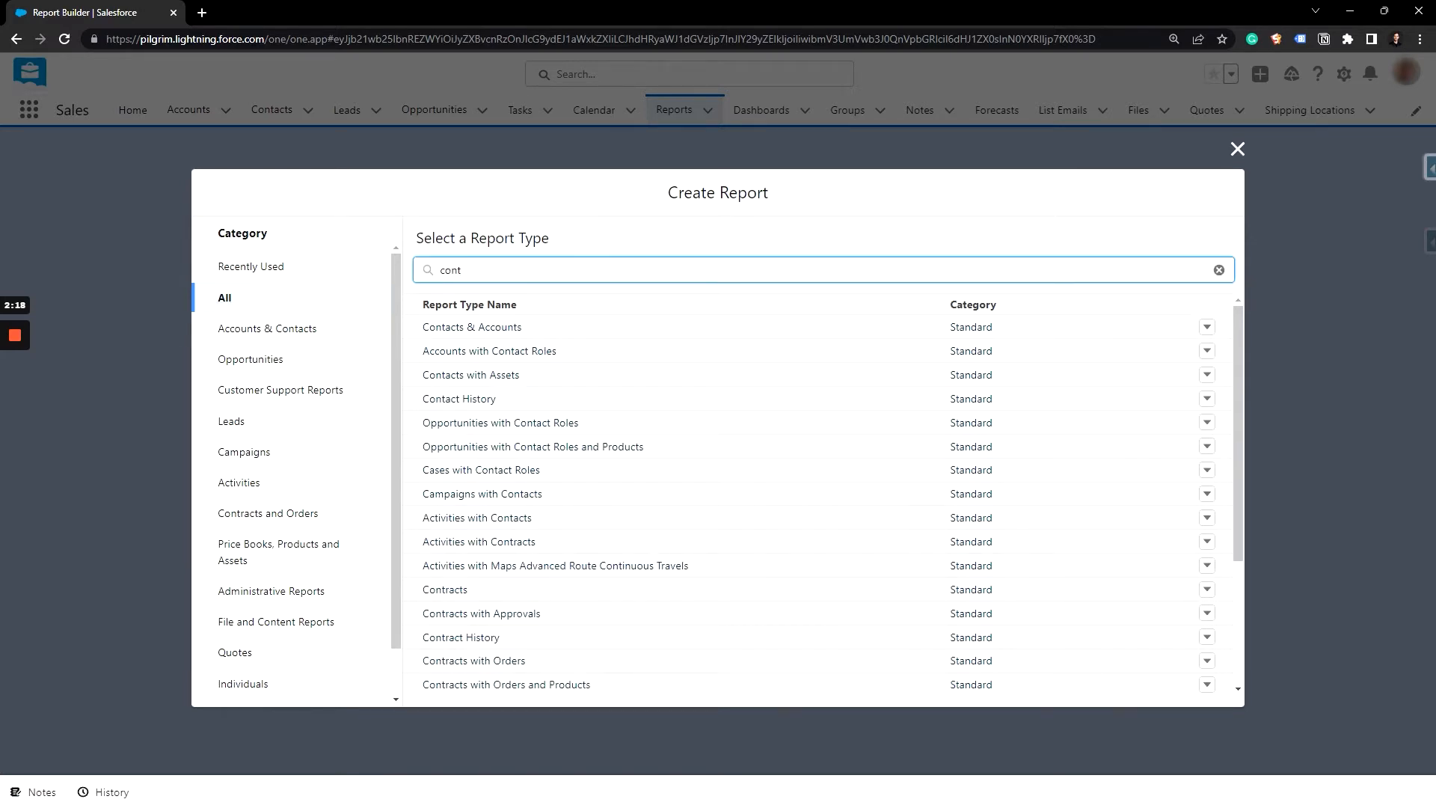
{"action": "left_click", "coordinate": [501, 329]}
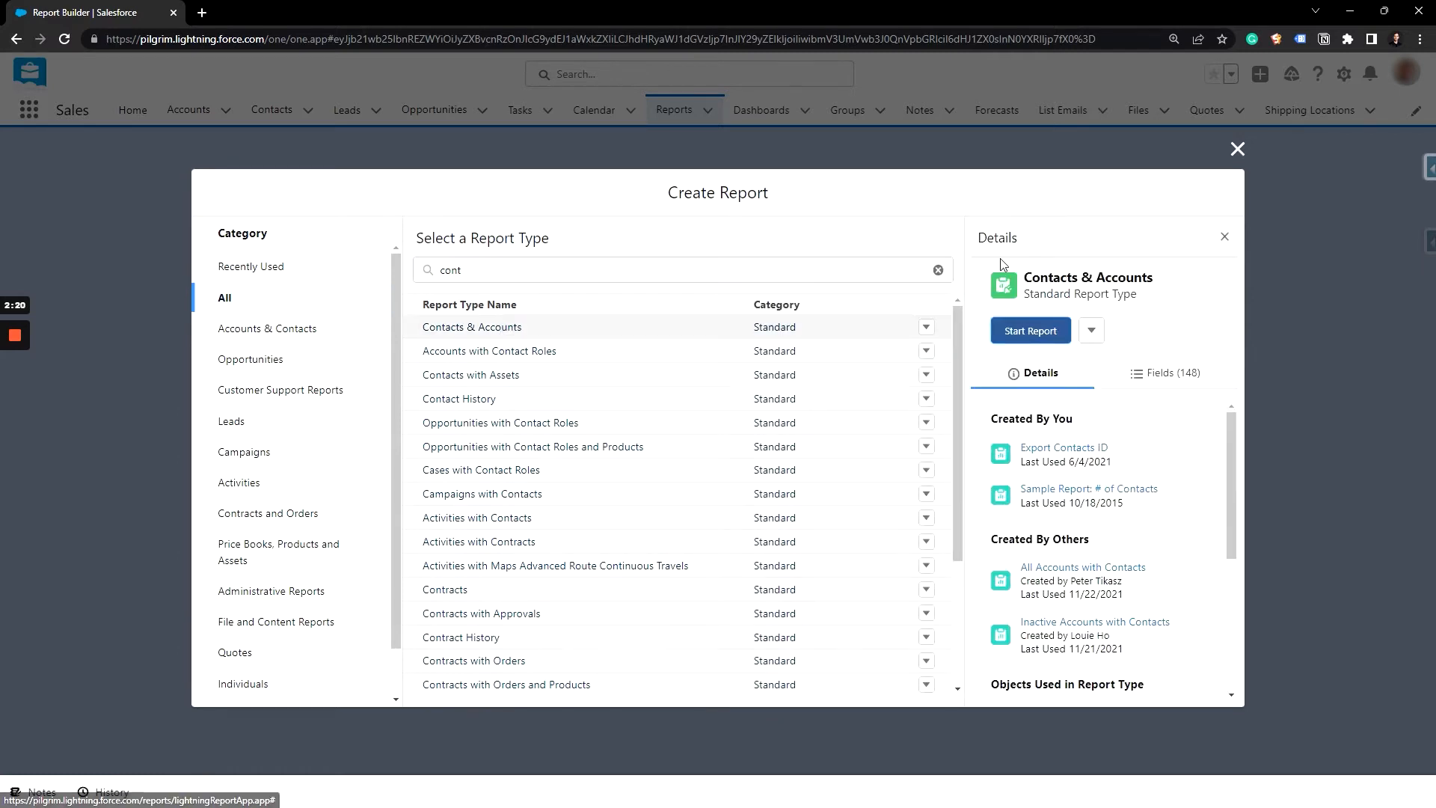
{"action": "left_click", "coordinate": [1050, 337]}
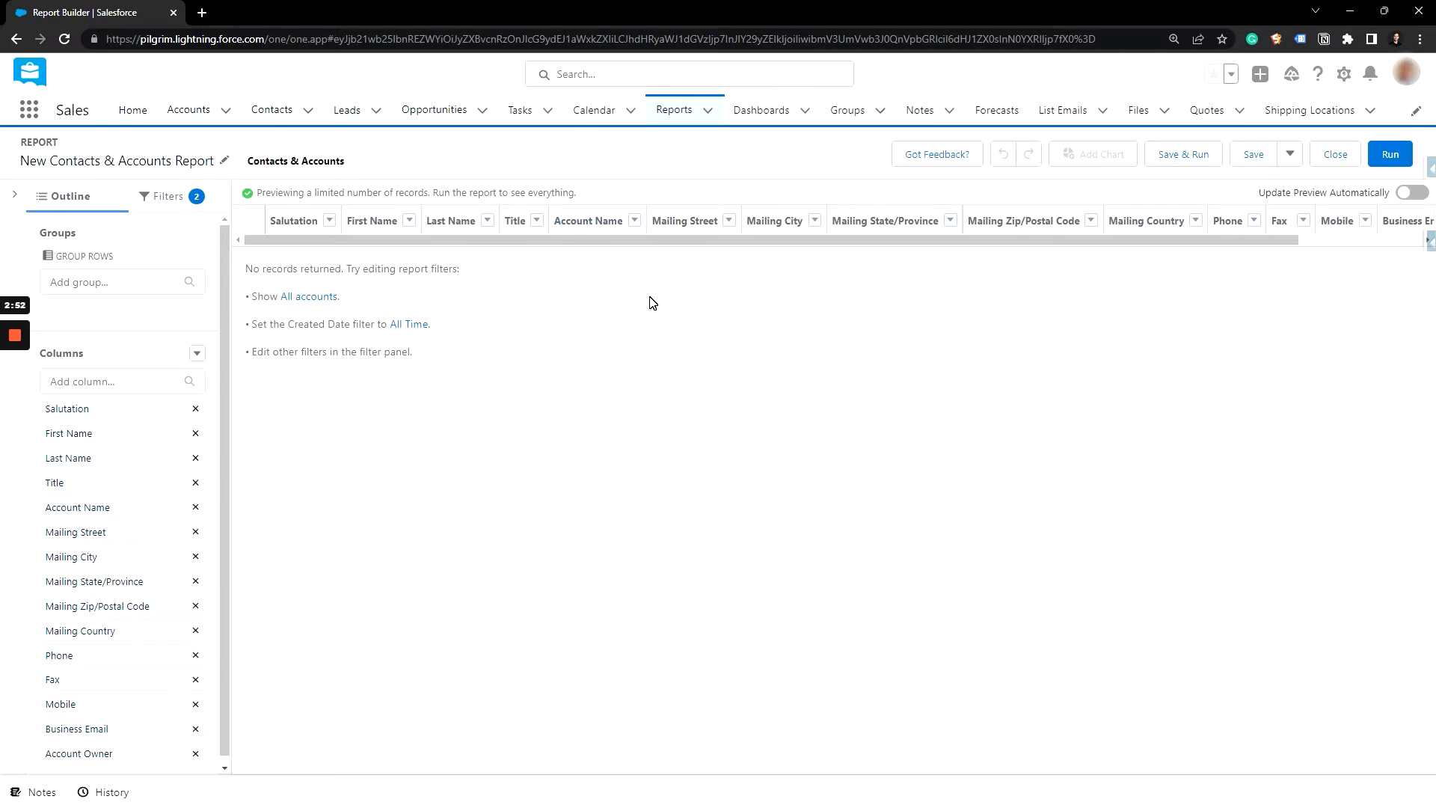
Step: Set the report's Show Me filter to All accounts
{"action": "left_click", "coordinate": [174, 202]}
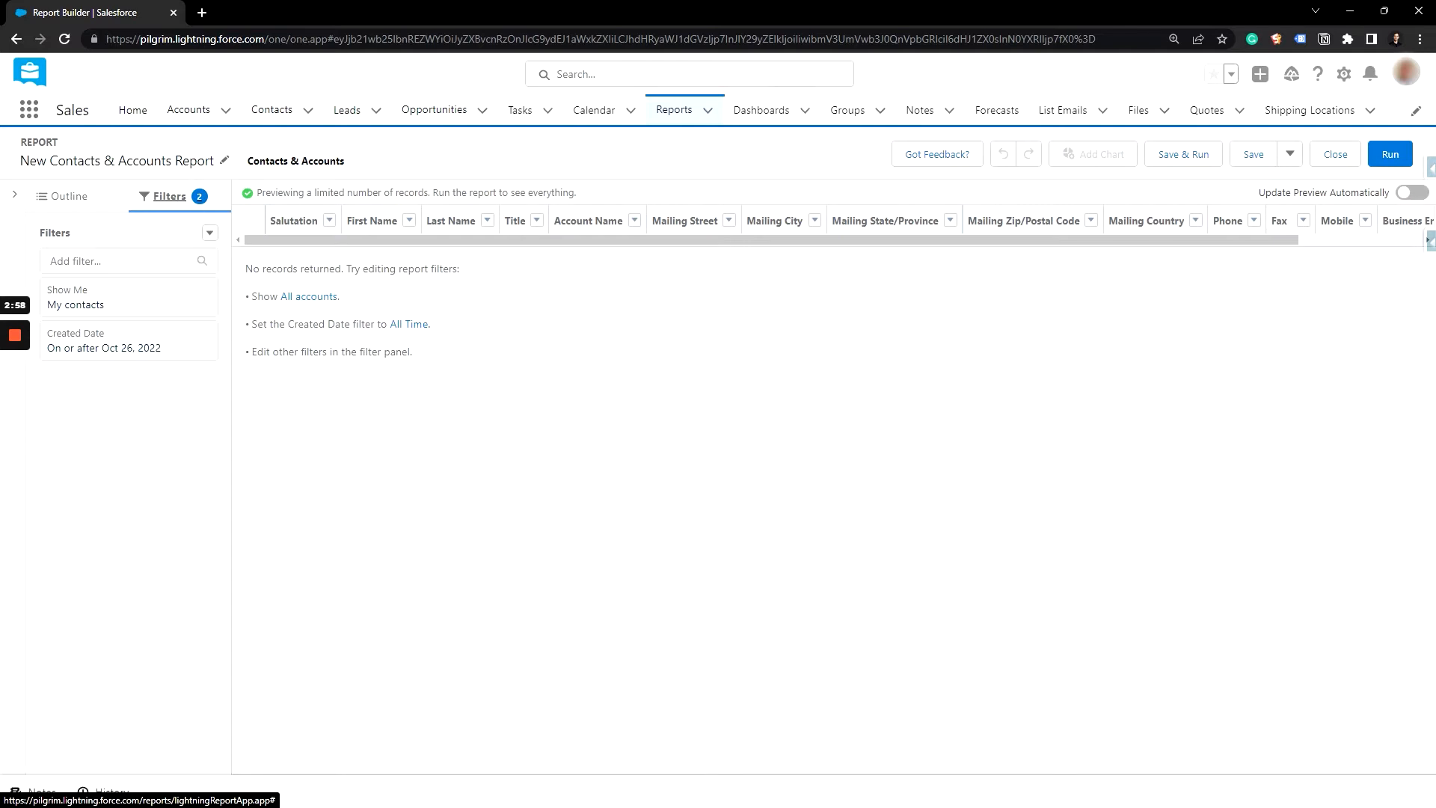
{"action": "left_click", "coordinate": [129, 303]}
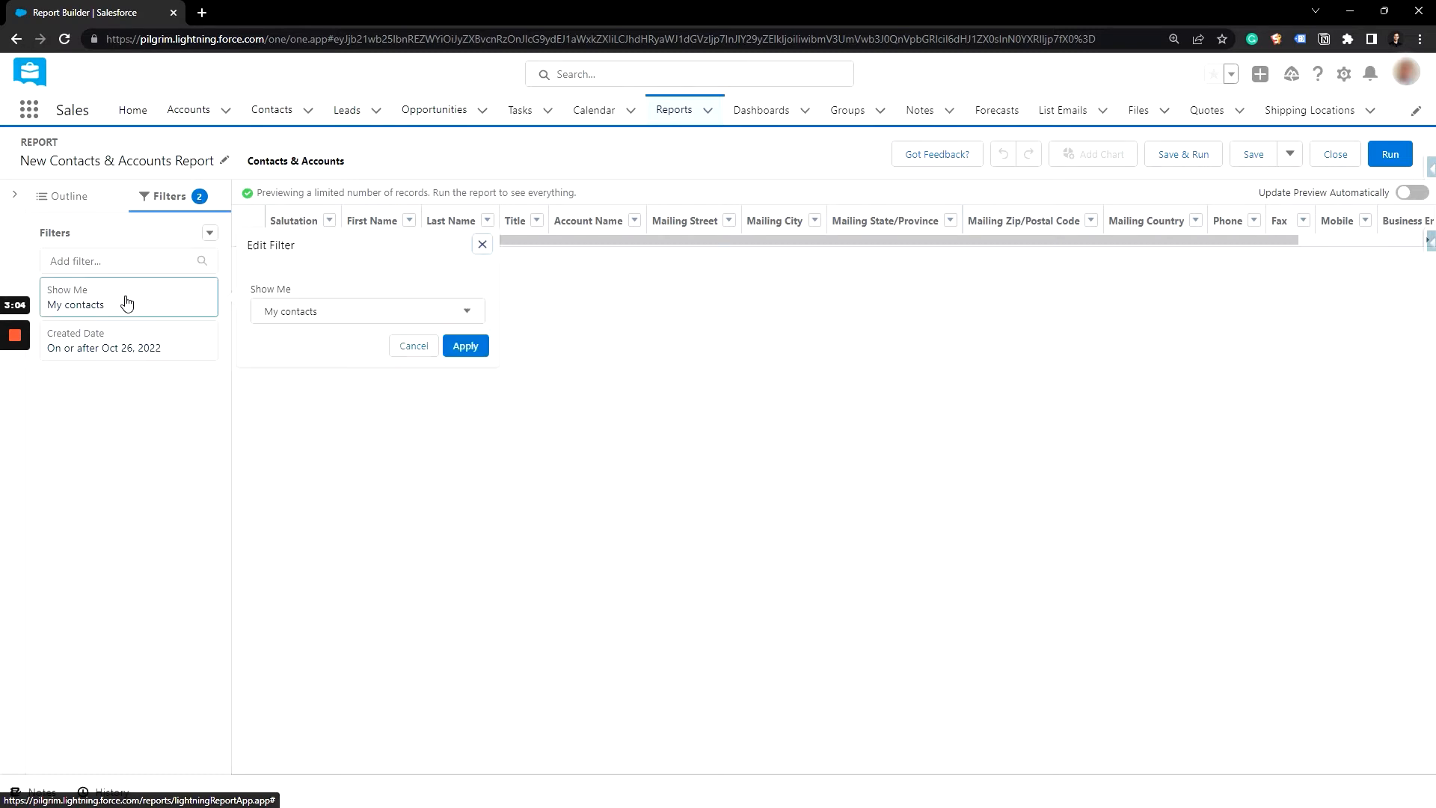
{"action": "left_click", "coordinate": [258, 312]}
{"action": "left_click", "coordinate": [307, 428]}
{"action": "left_click", "coordinate": [461, 347]}
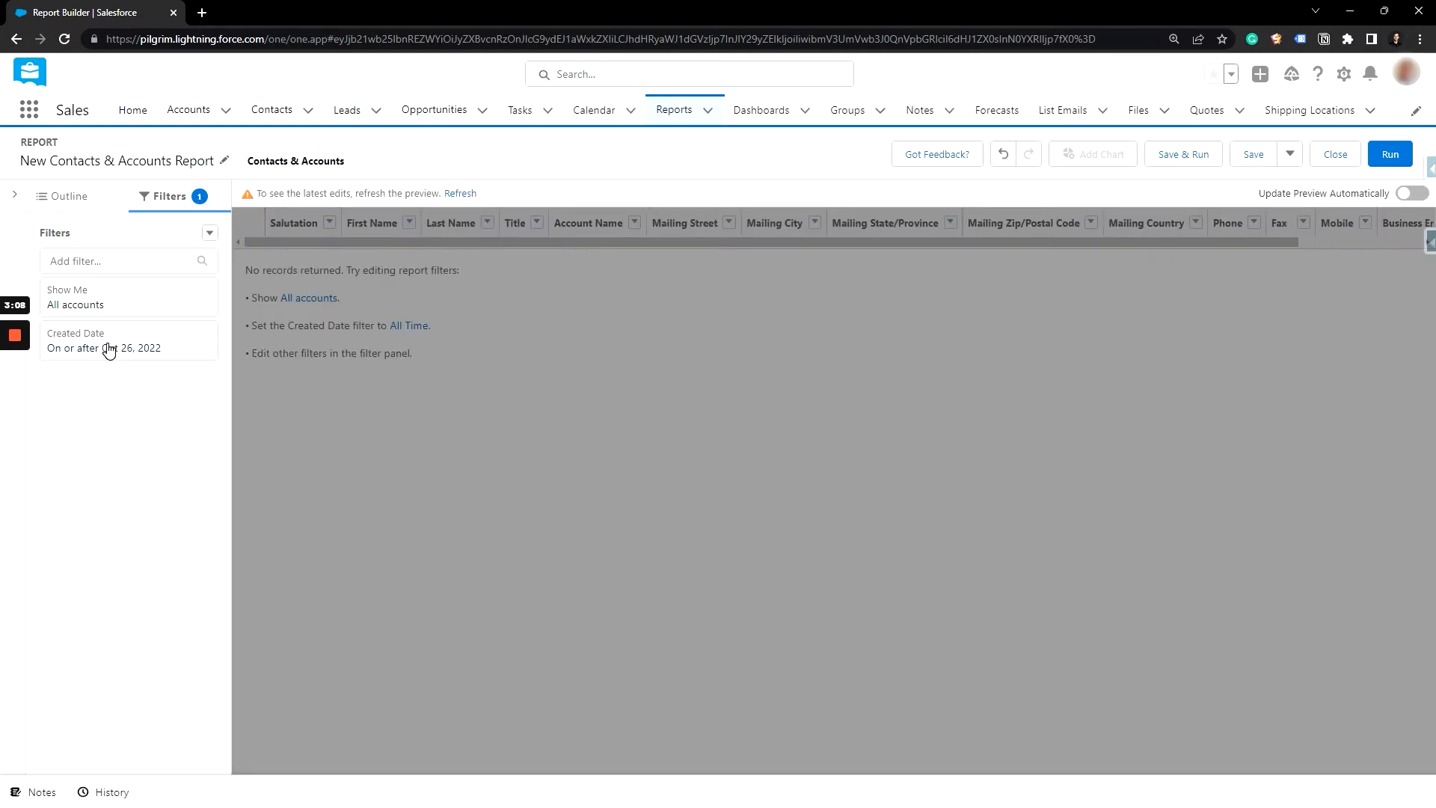
Step: Set the Created Date filter range to All Time and turn on automatic preview updates
{"action": "left_click", "coordinate": [108, 347]}
{"action": "left_click", "coordinate": [329, 338]}
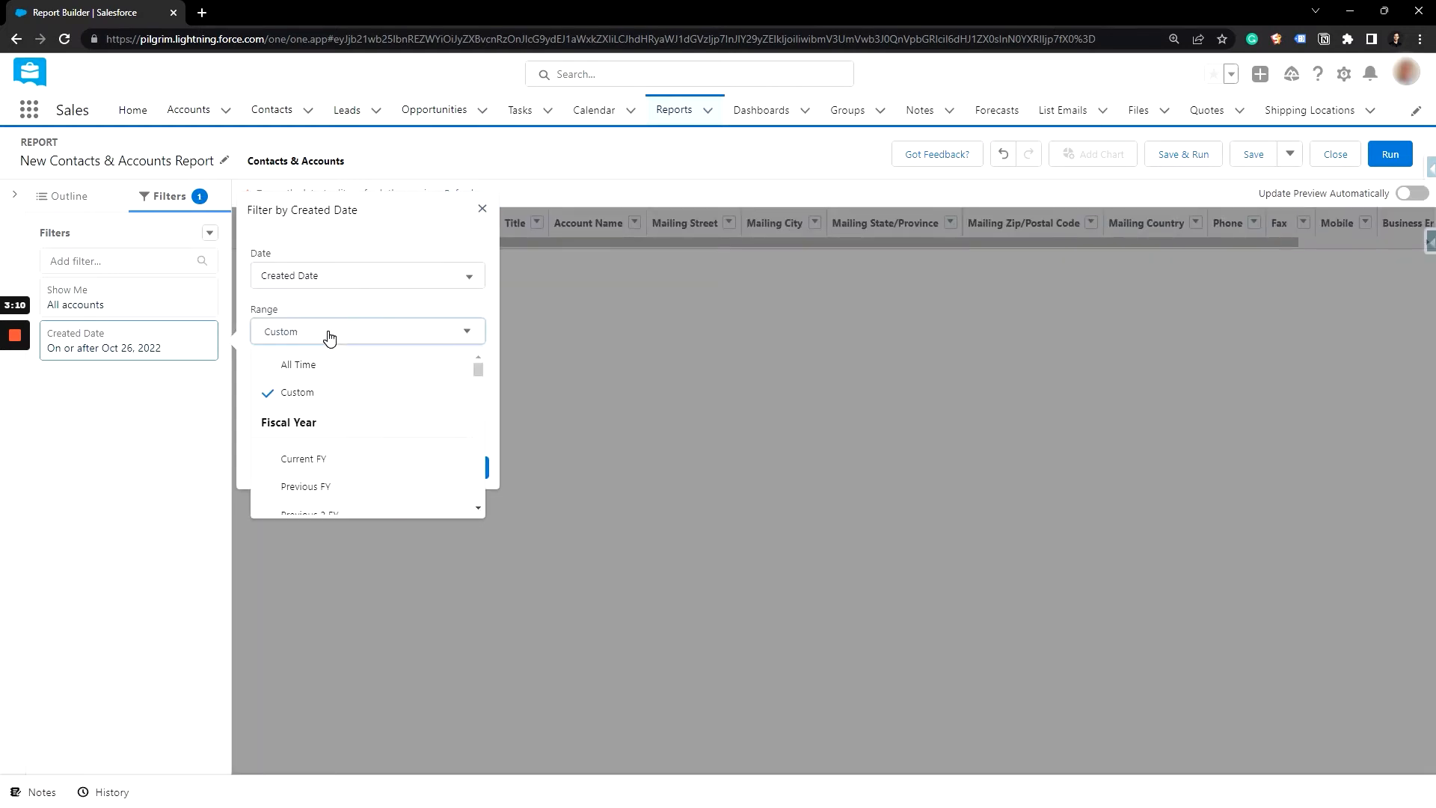
{"action": "left_click", "coordinate": [330, 374]}
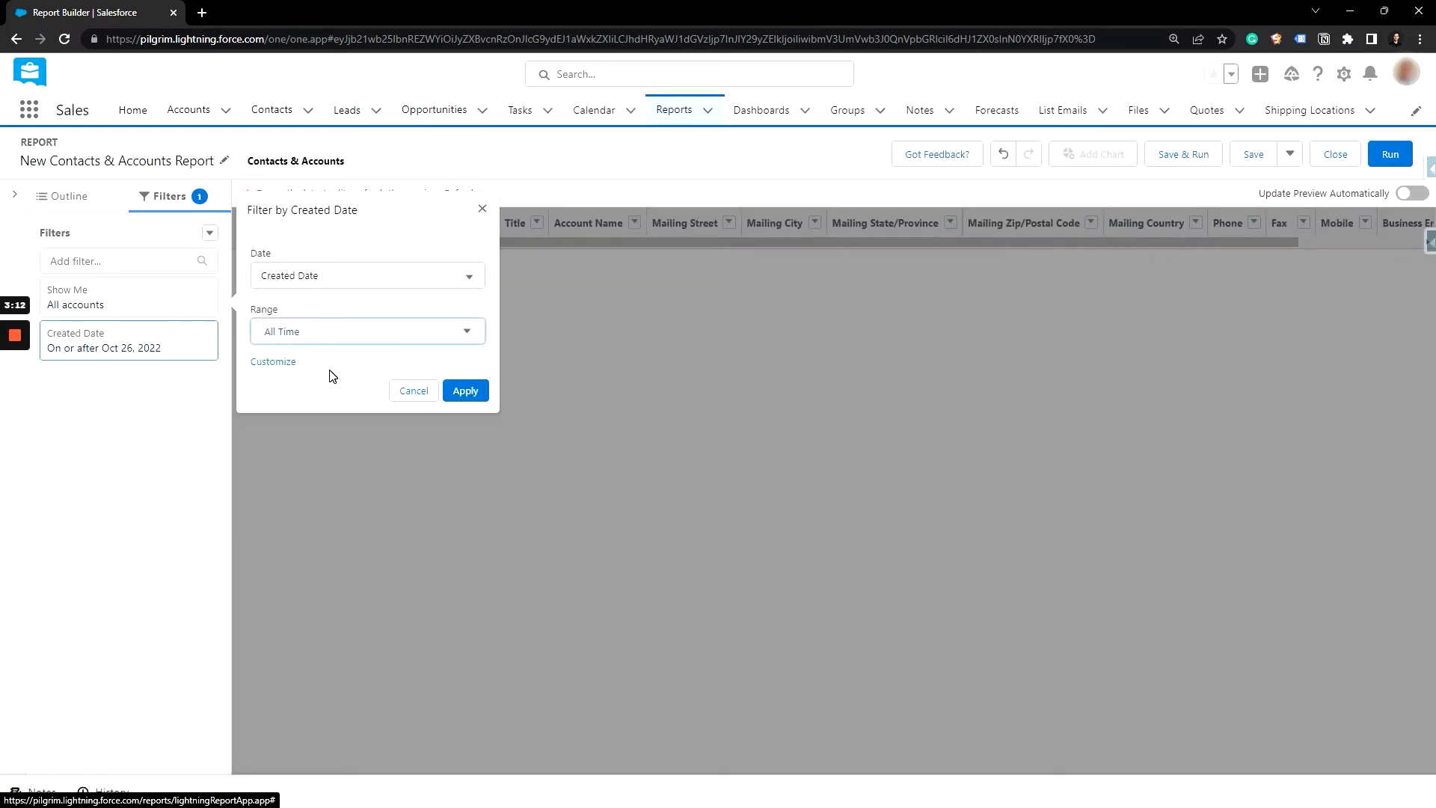
{"action": "left_click", "coordinate": [477, 392]}
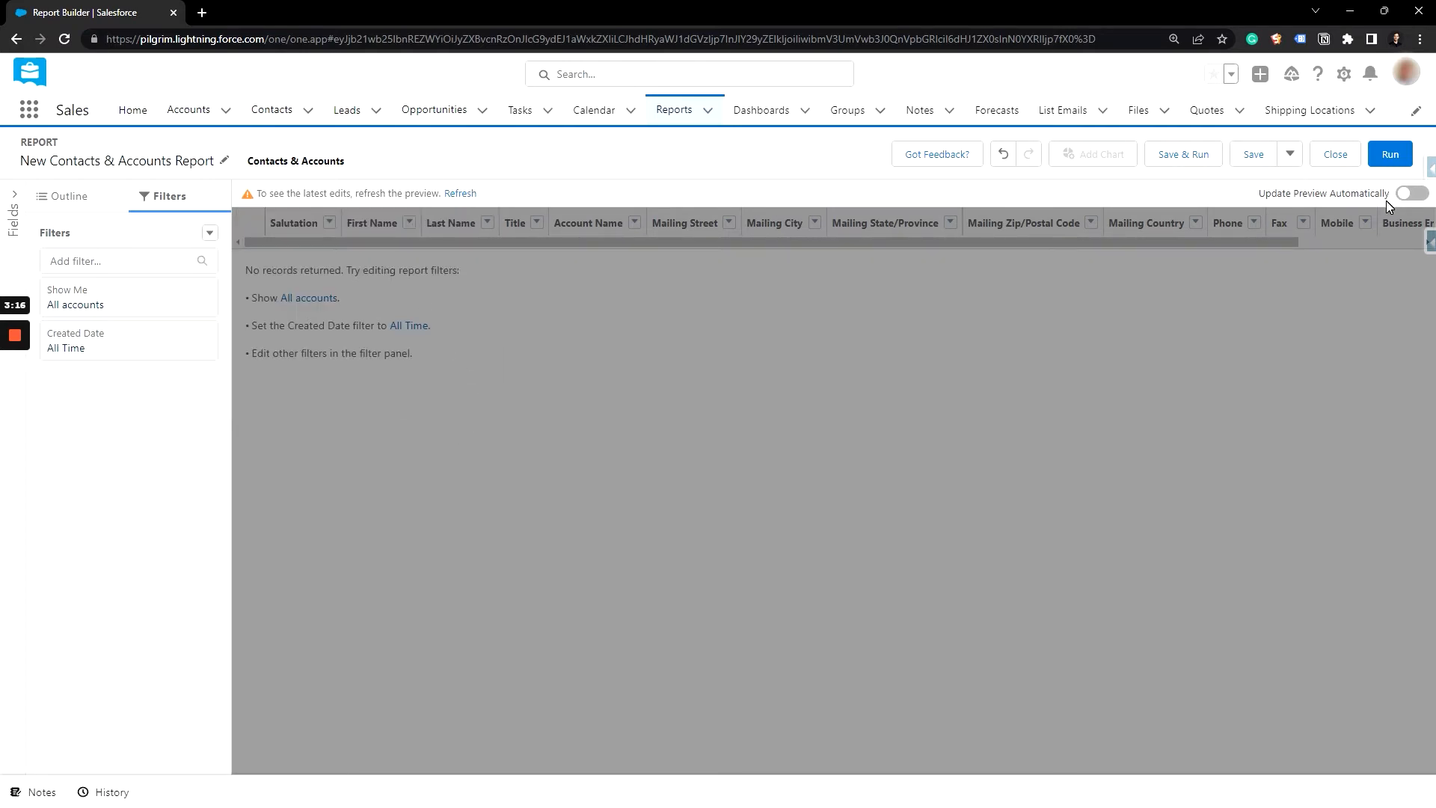
{"action": "left_click", "coordinate": [1421, 195]}
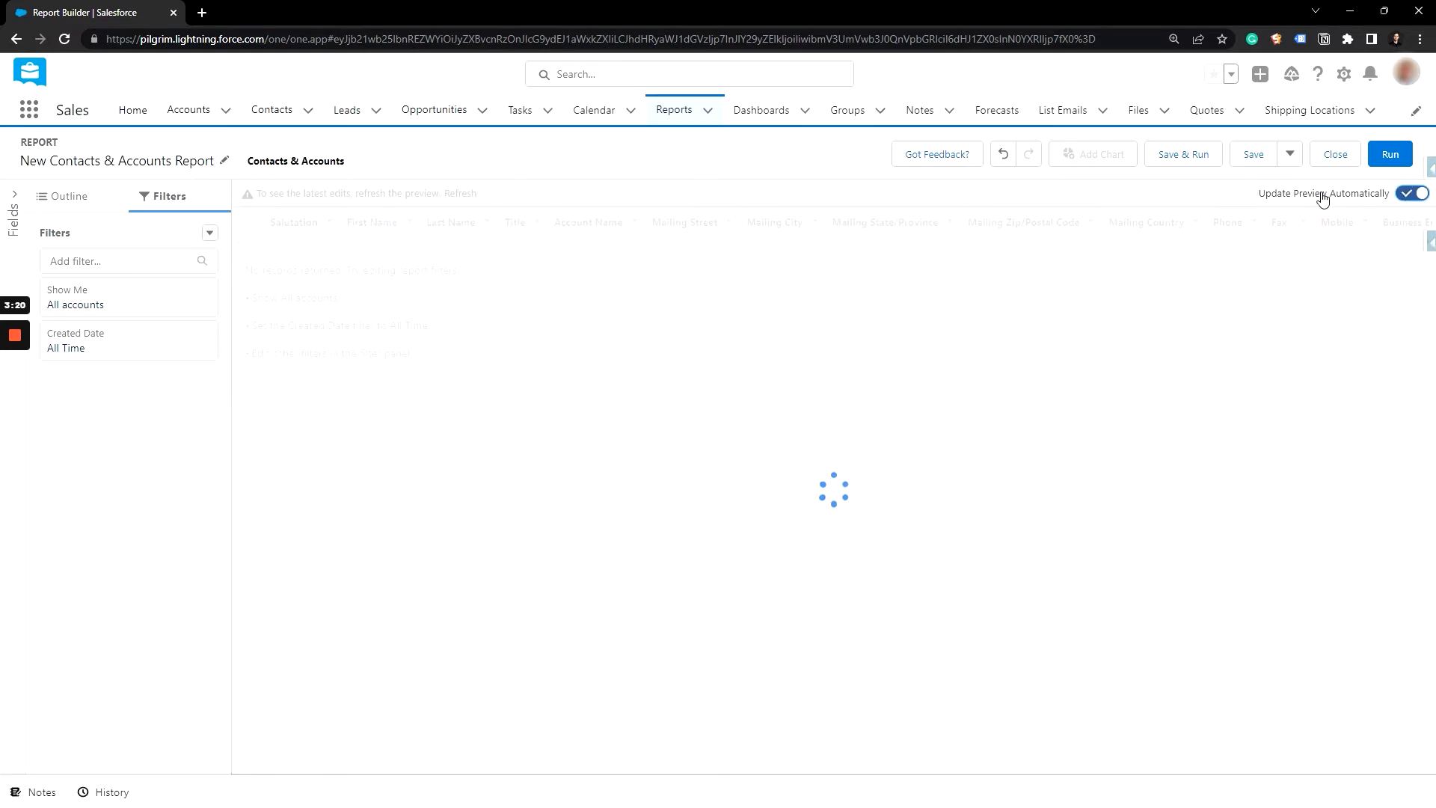
Step: Remove the Salutation, Account Name, all Mailing address, Phone, Fax, Mobile and Account Owner columns from the report
{"action": "left_click", "coordinate": [70, 213]}
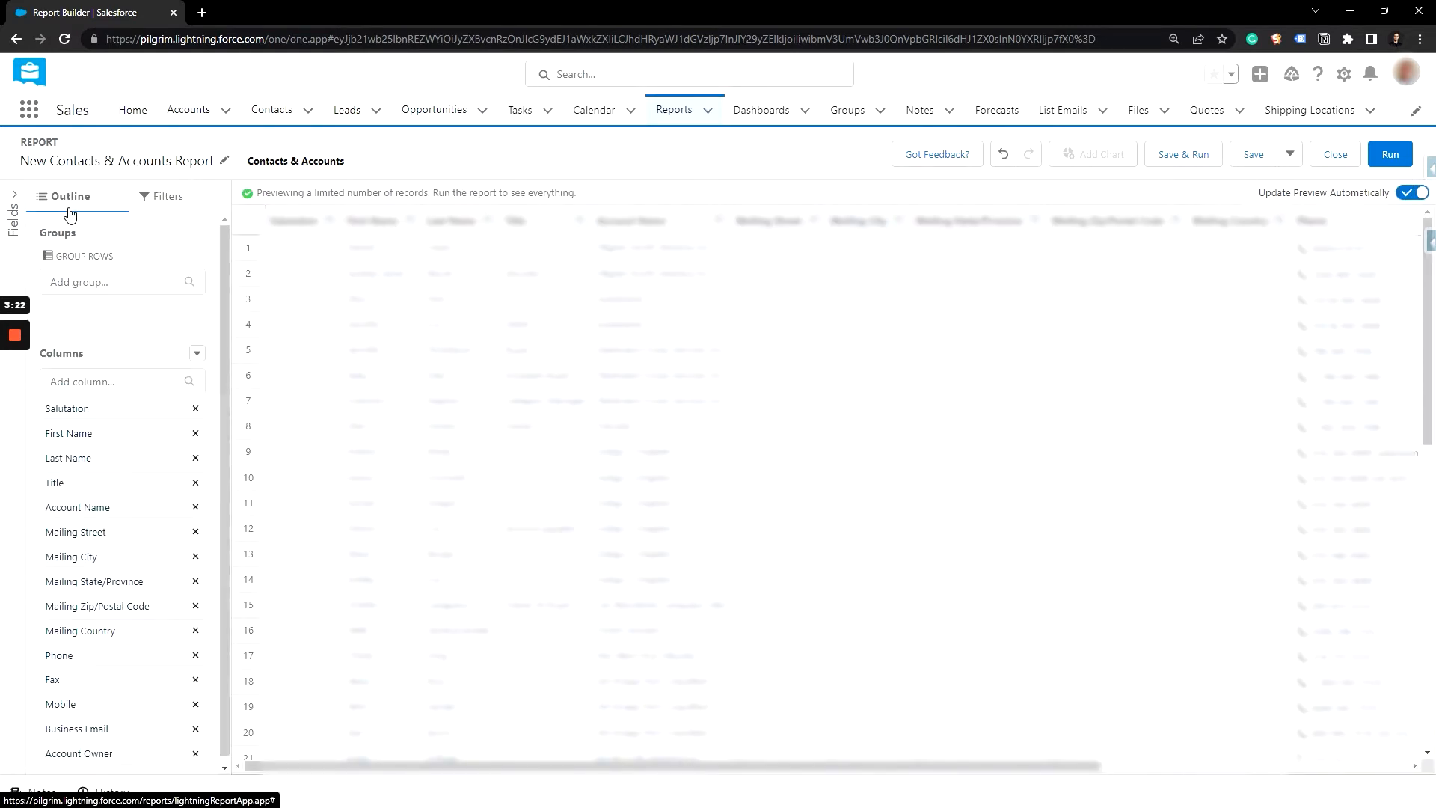
{"action": "left_click", "coordinate": [196, 409]}
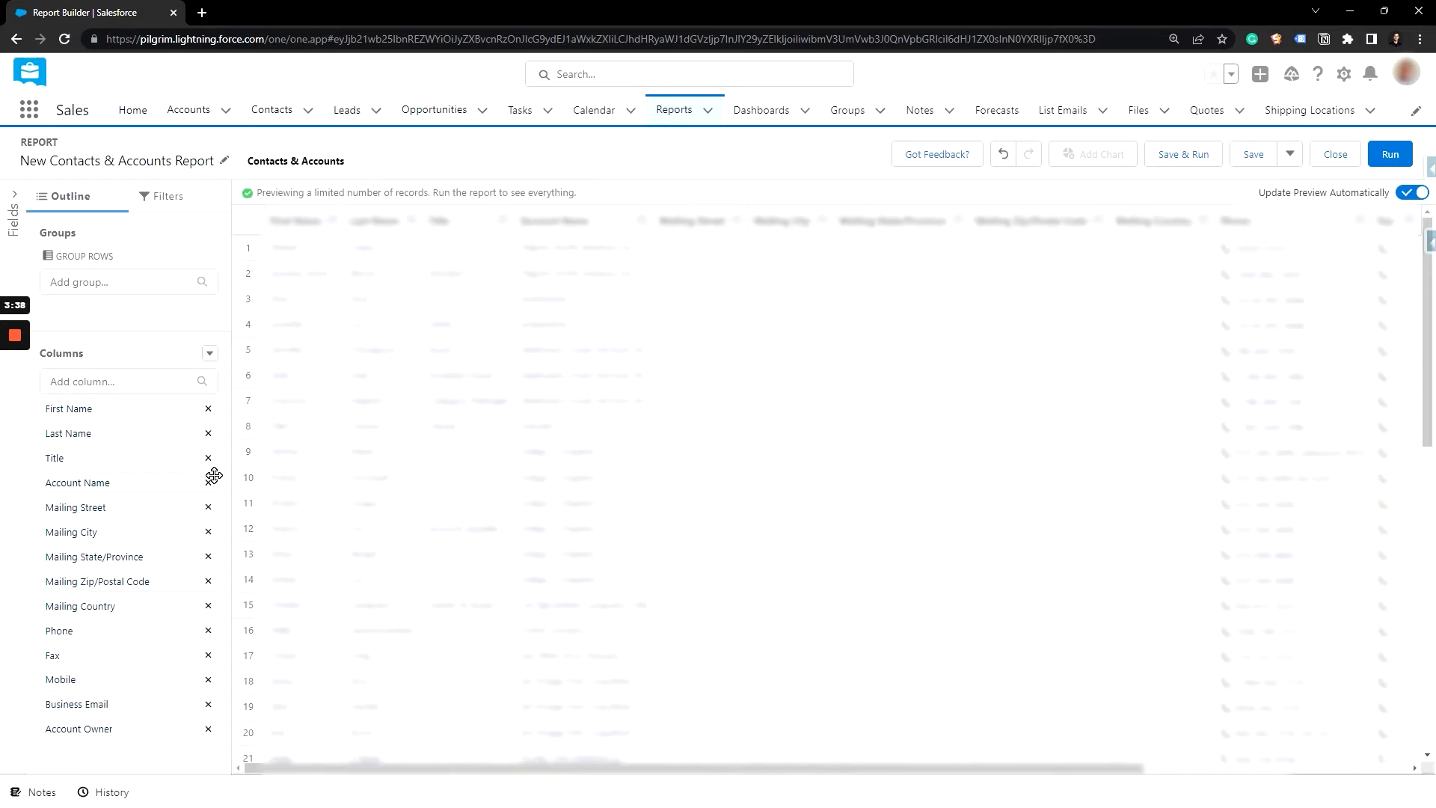
{"action": "left_click", "coordinate": [210, 484]}
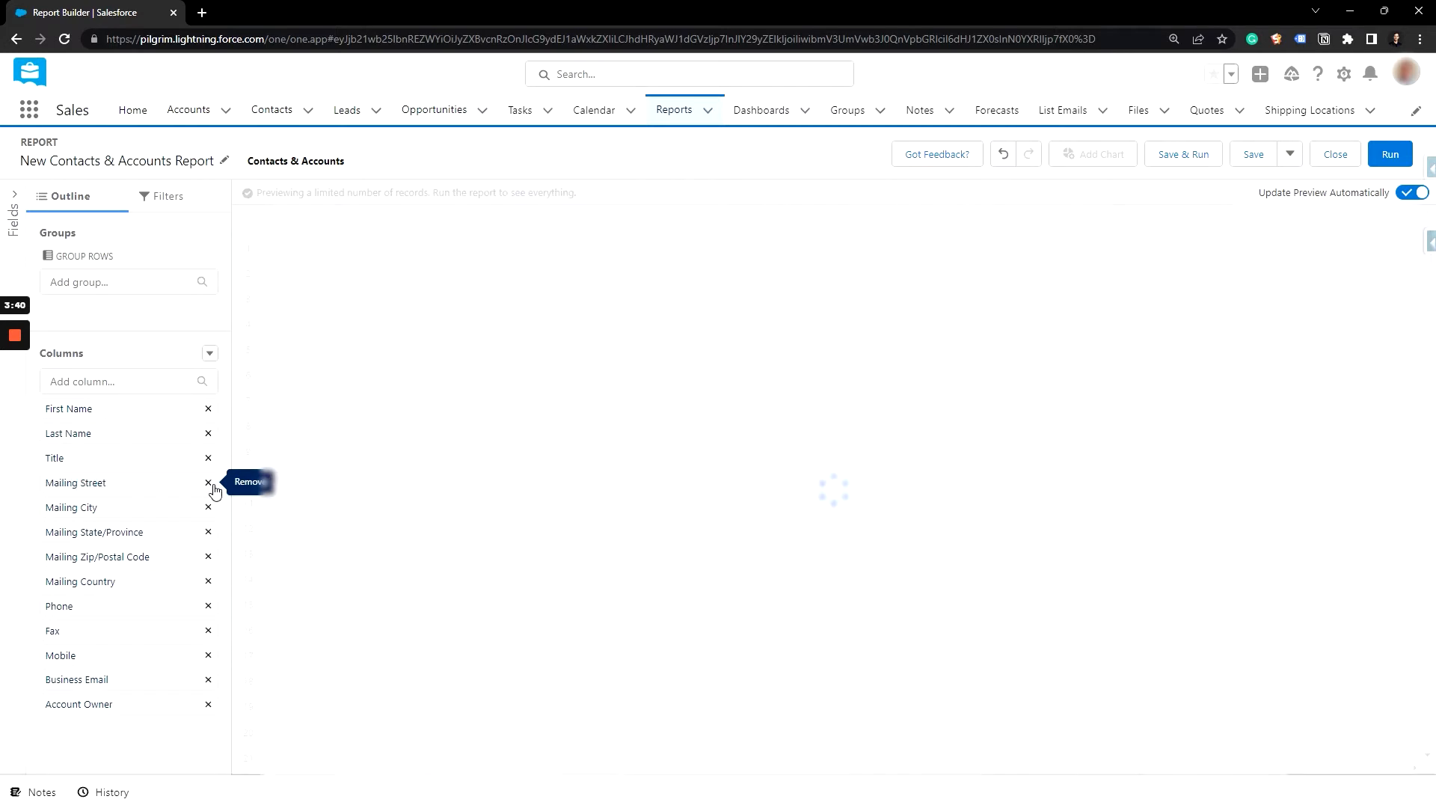
{"action": "left_click", "coordinate": [212, 486]}
{"action": "left_click", "coordinate": [210, 507]}
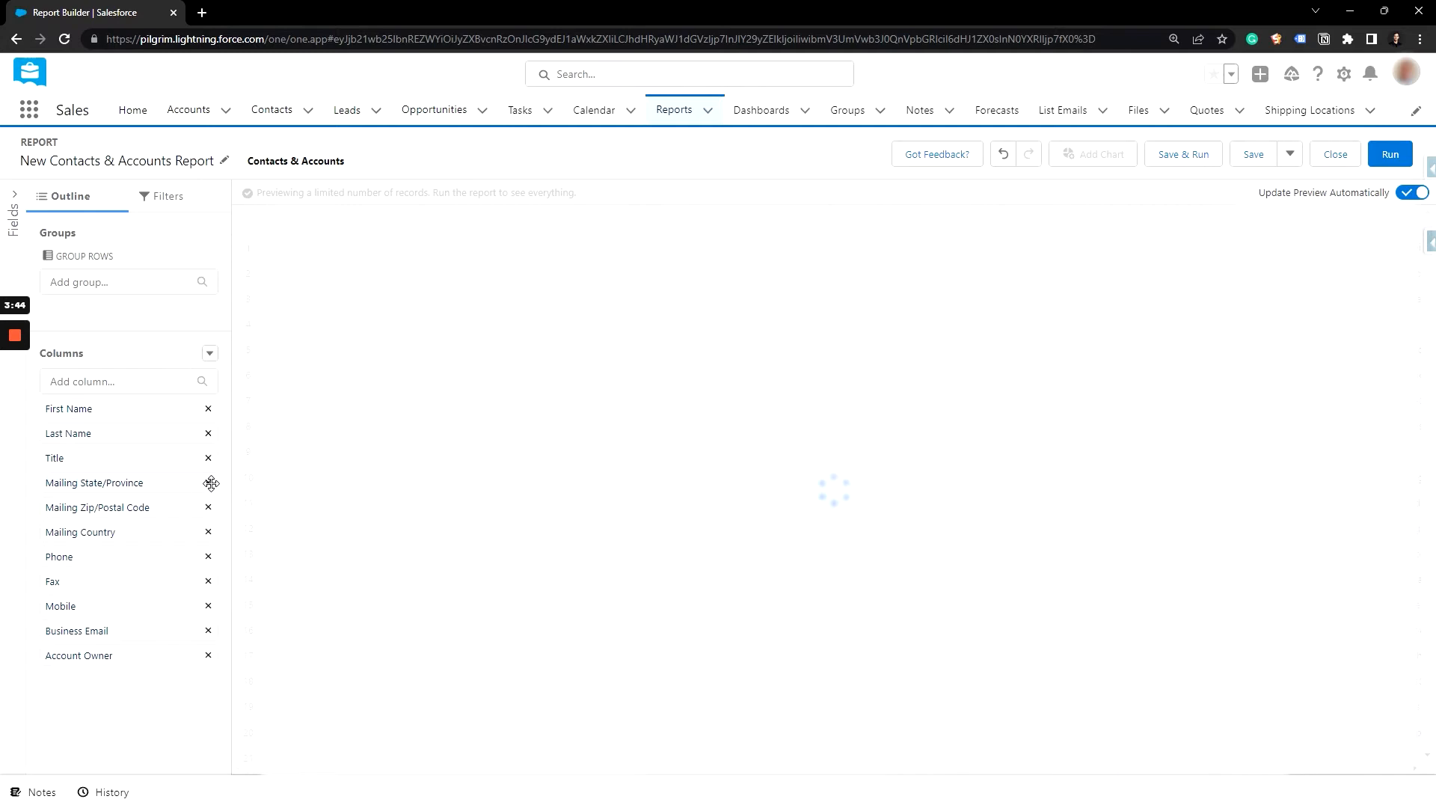
{"action": "left_click", "coordinate": [209, 483]}
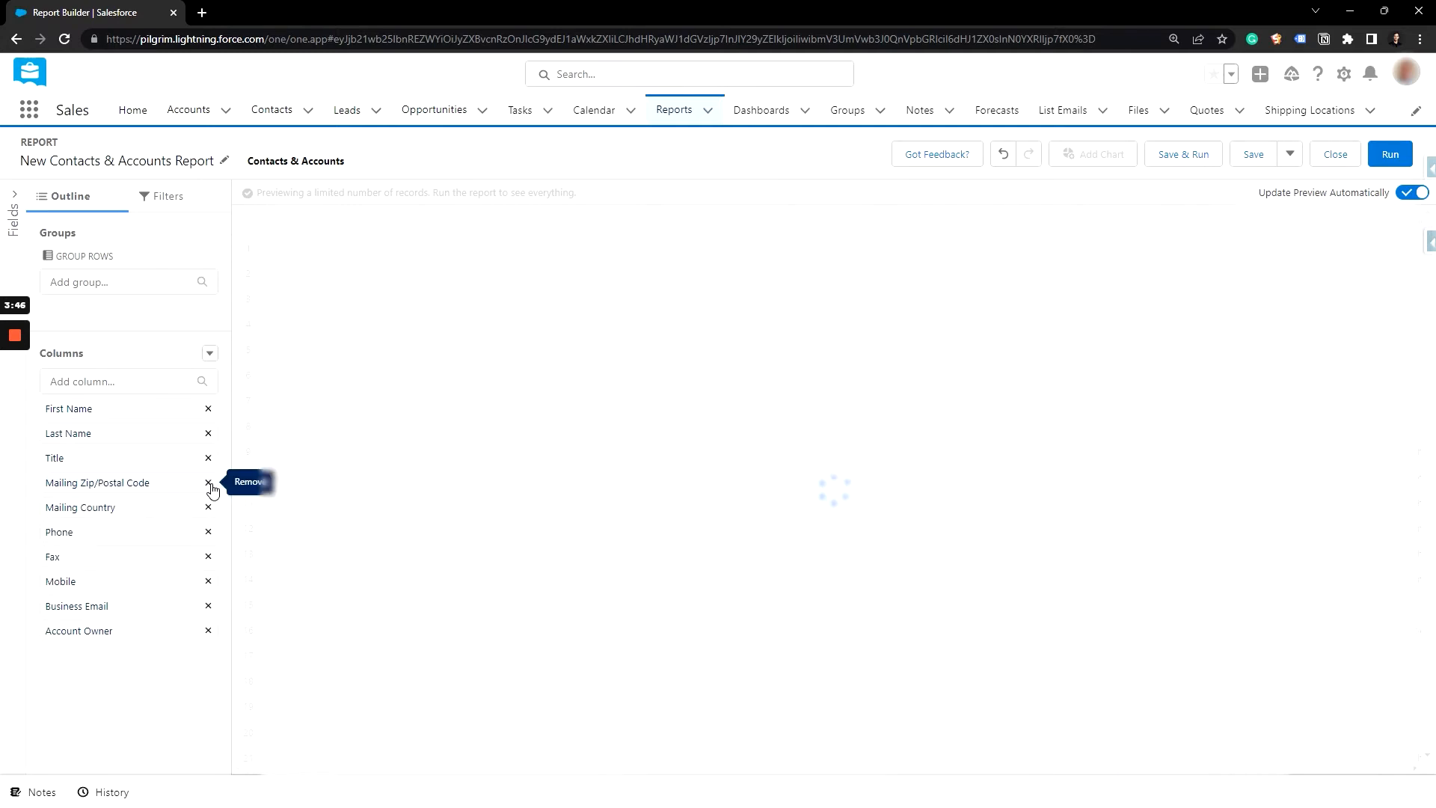
{"action": "left_click", "coordinate": [209, 484]}
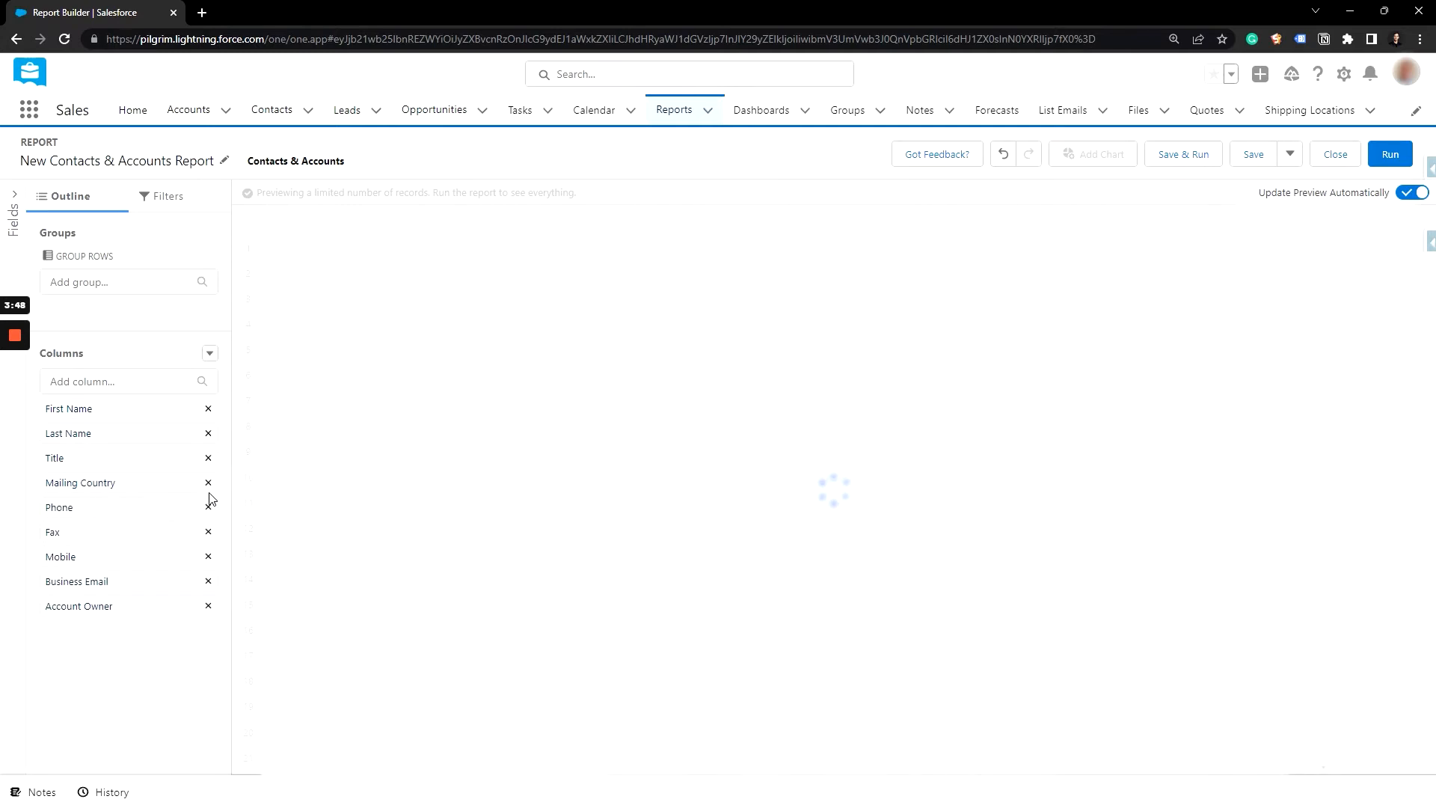
{"action": "left_click", "coordinate": [209, 483]}
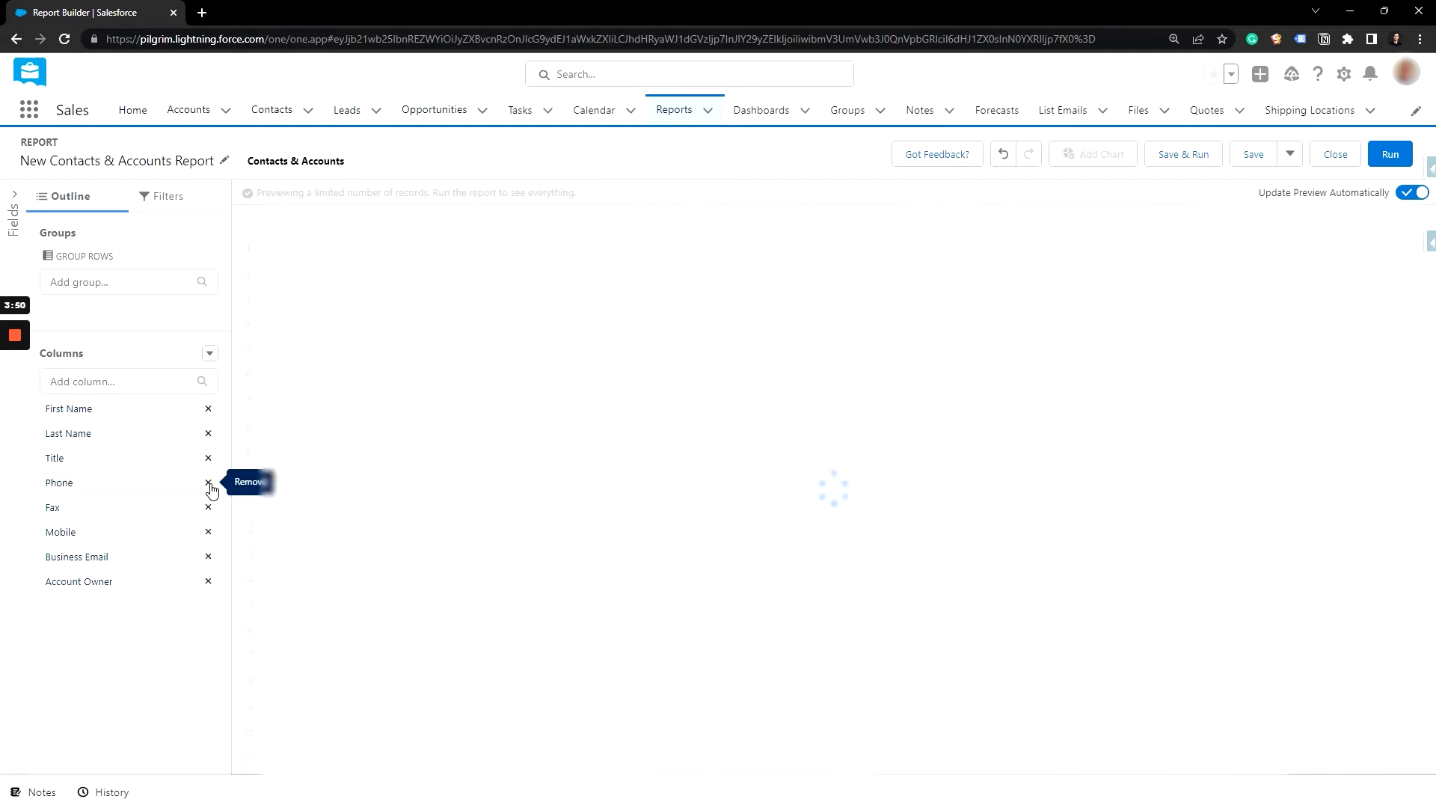
{"action": "left_click", "coordinate": [209, 484]}
{"action": "left_click", "coordinate": [209, 484]}
{"action": "left_click", "coordinate": [210, 484]}
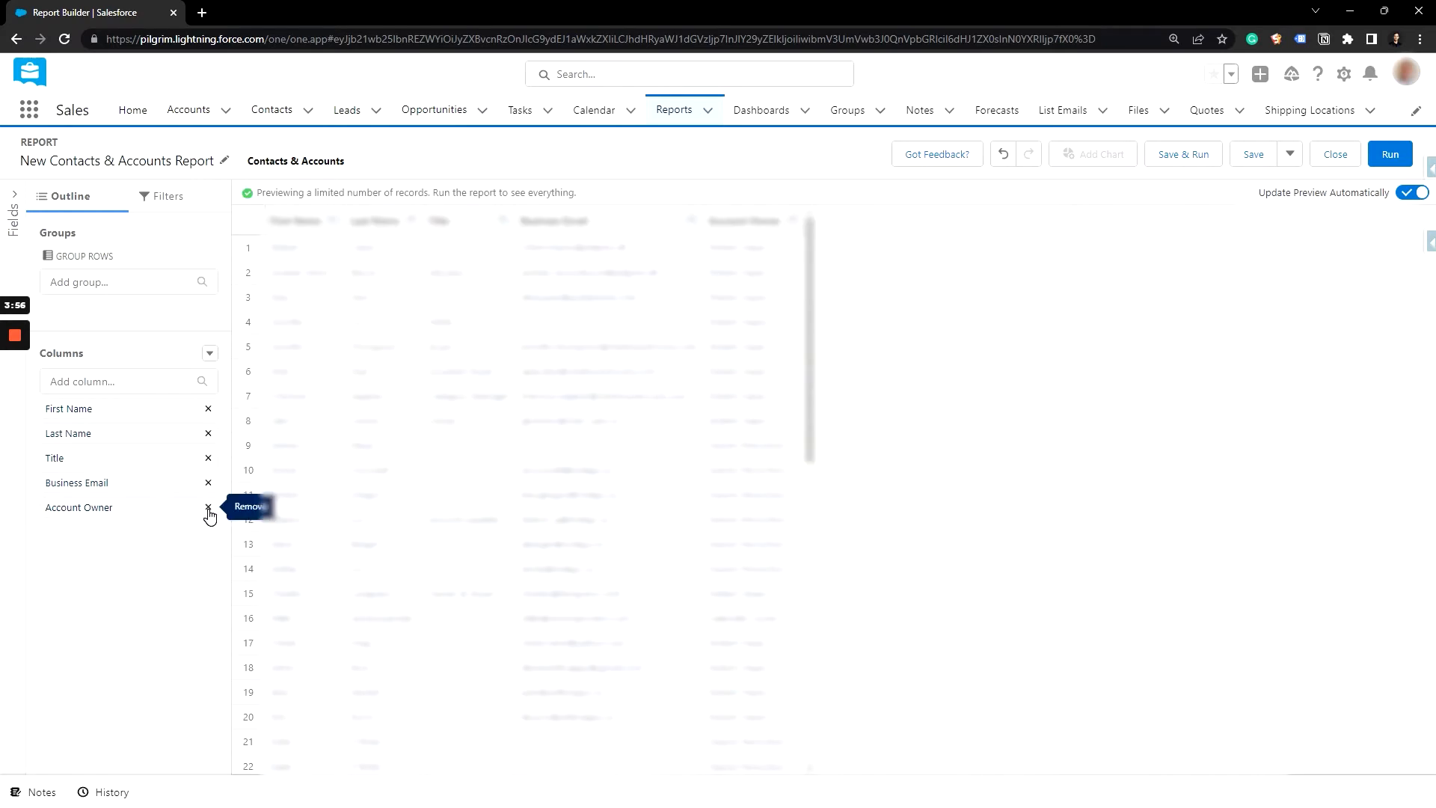
{"action": "left_click", "coordinate": [210, 509]}
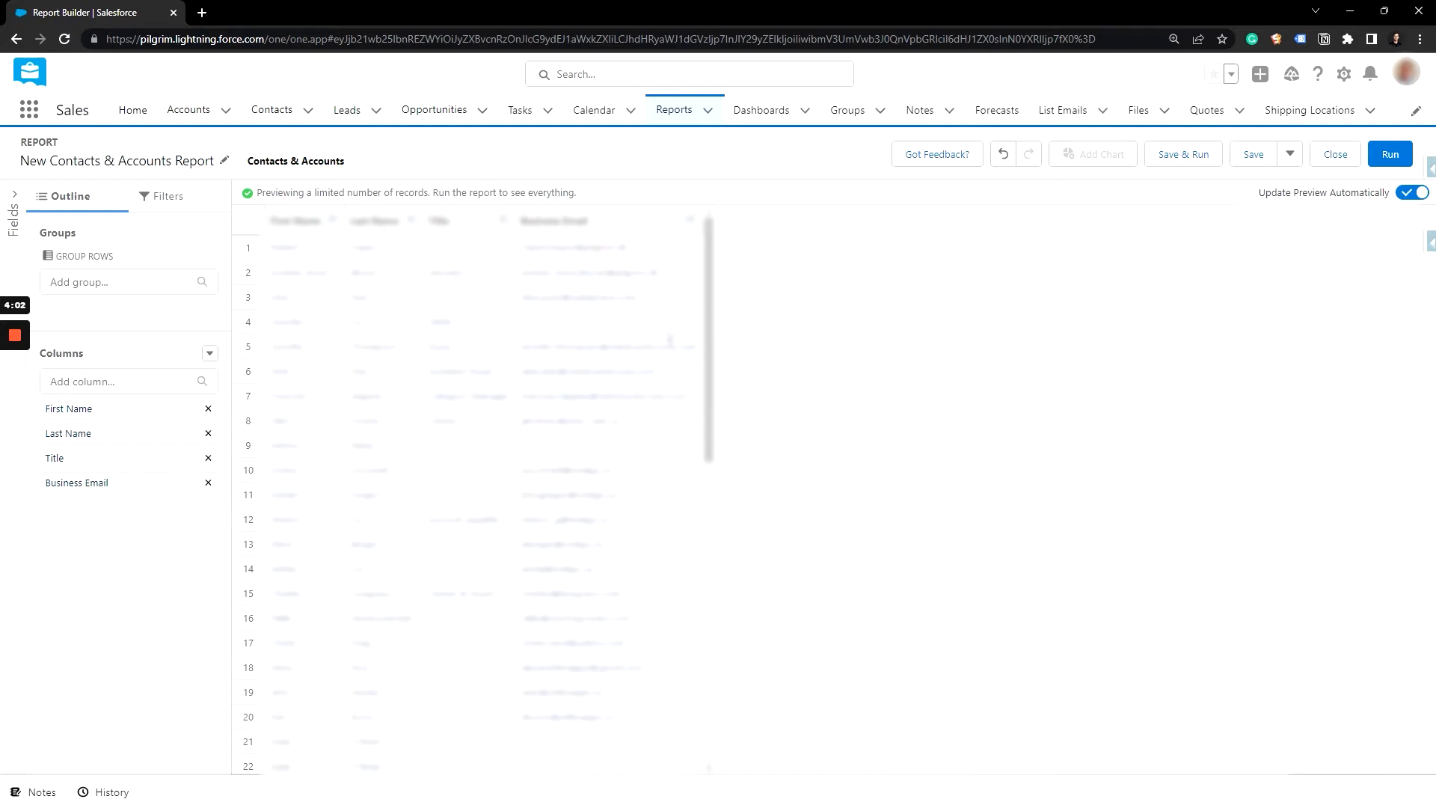
Step: Add a Business Email filter set to not equal to blank, so contacts without an email are excluded
{"action": "scroll", "coordinate": [548, 370], "scroll_direction": "down", "scroll_amount": 9}
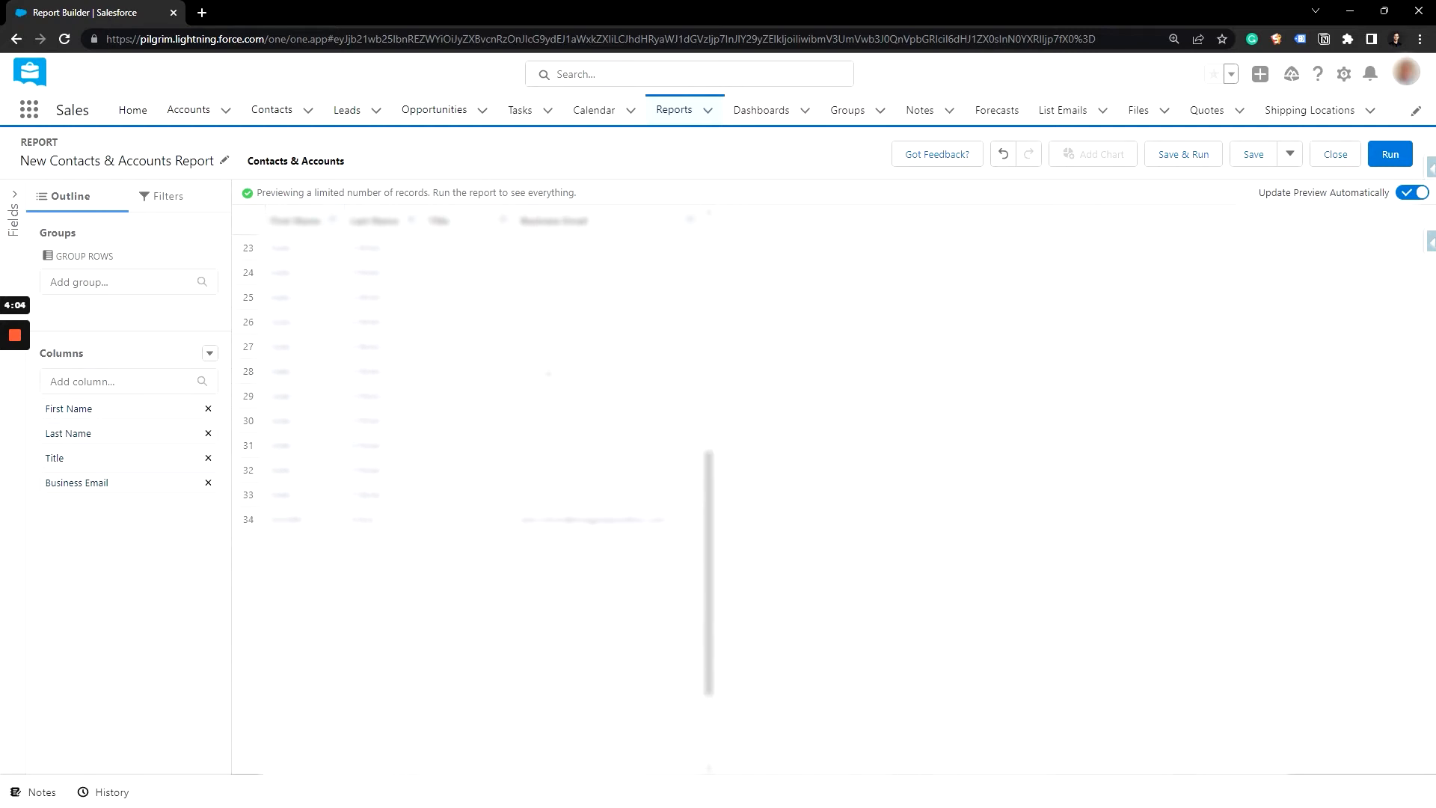
{"action": "scroll", "coordinate": [549, 369], "scroll_direction": "up", "scroll_amount": 9}
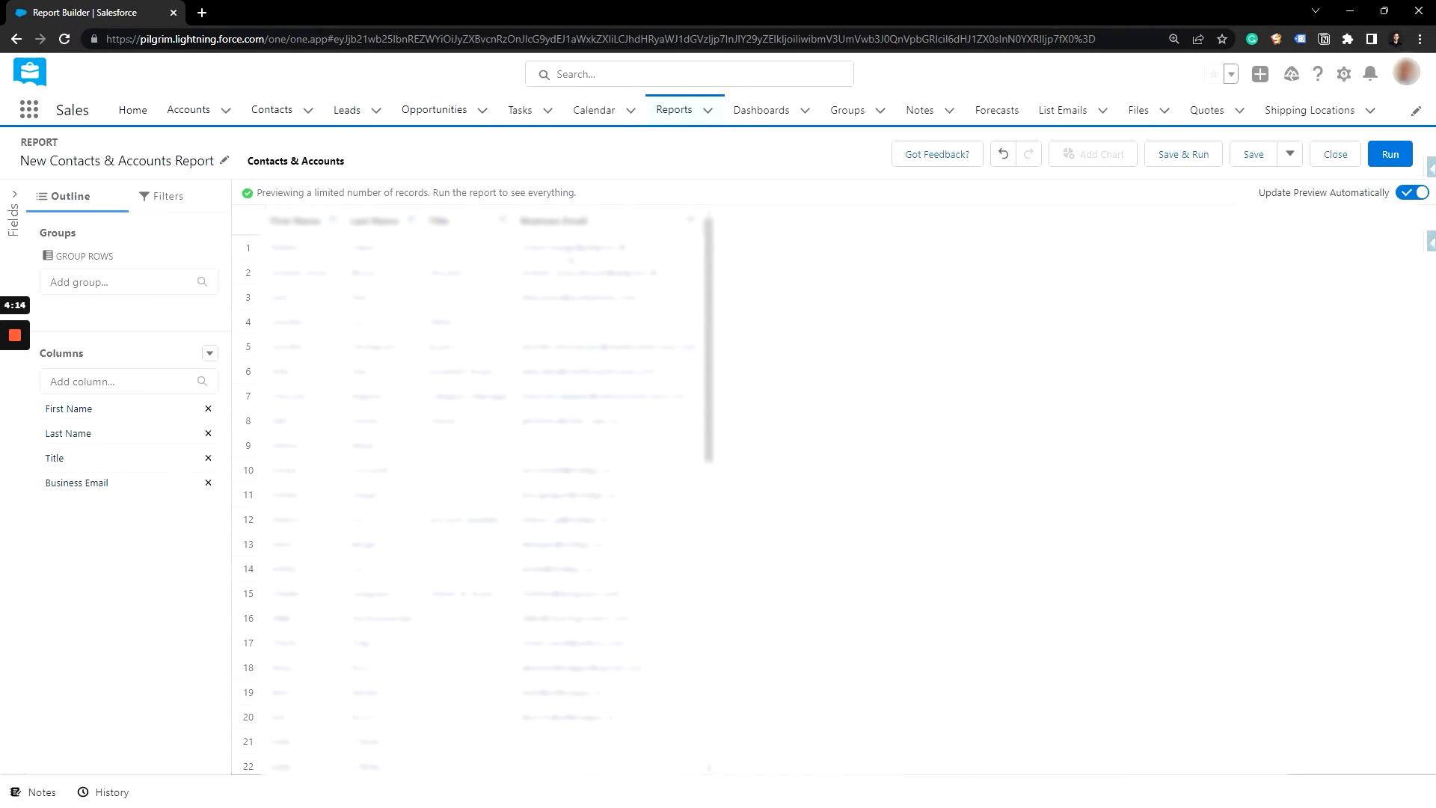
{"action": "left_click", "coordinate": [163, 199]}
{"action": "left_click", "coordinate": [119, 261]}
{"action": "type", "text": "busin"}
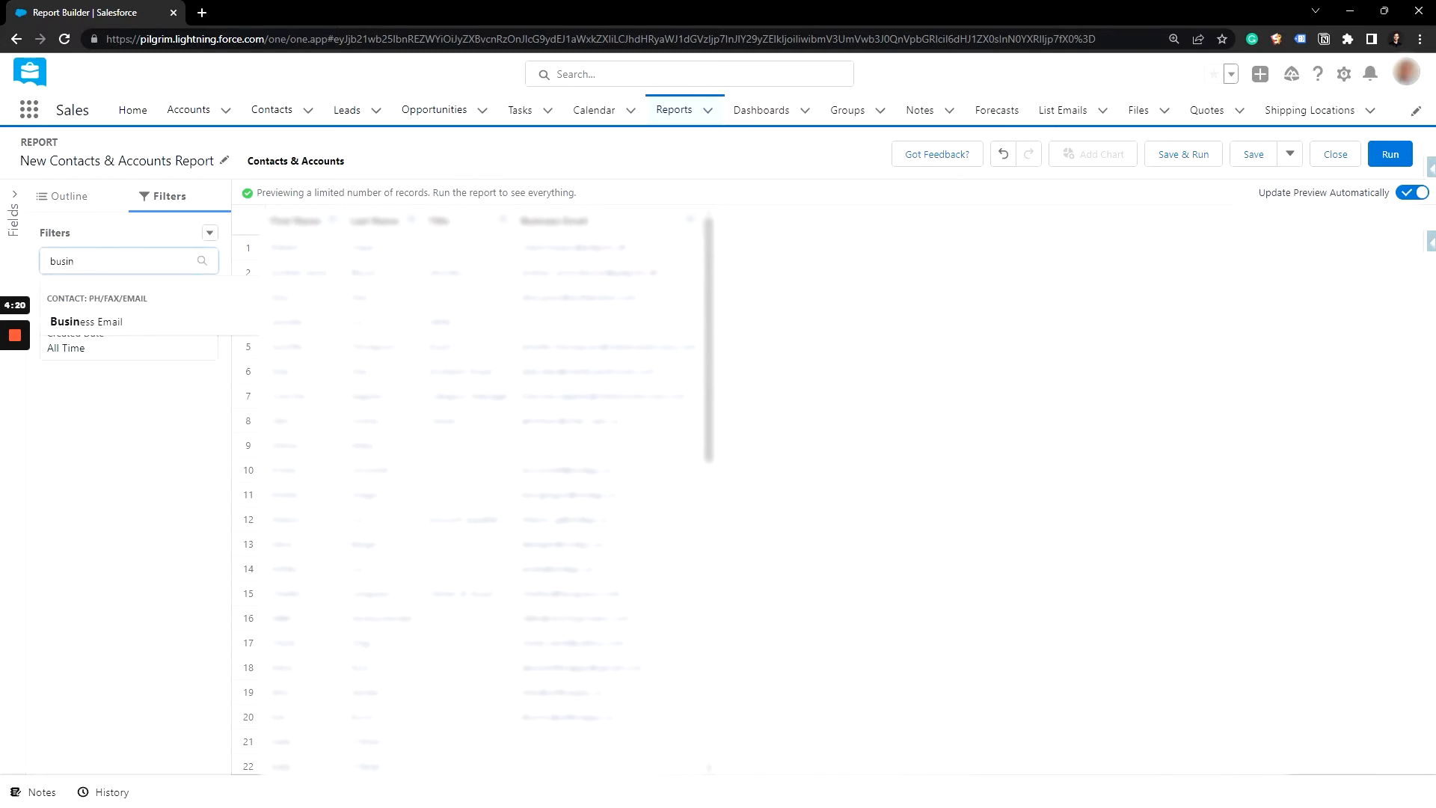
{"action": "left_click", "coordinate": [145, 322]}
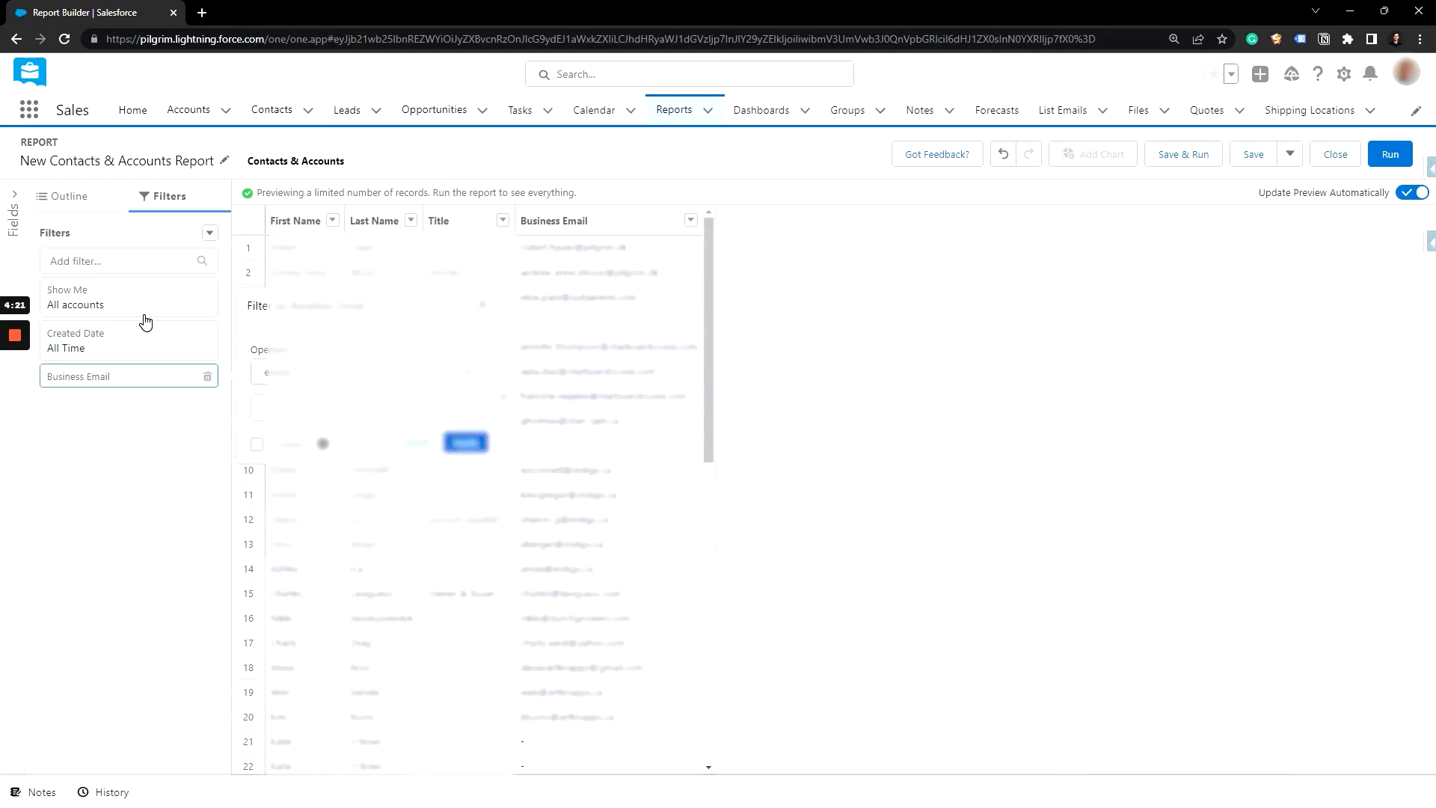
{"action": "left_click", "coordinate": [332, 374]}
{"action": "left_click", "coordinate": [334, 428]}
{"action": "left_click", "coordinate": [463, 442]}
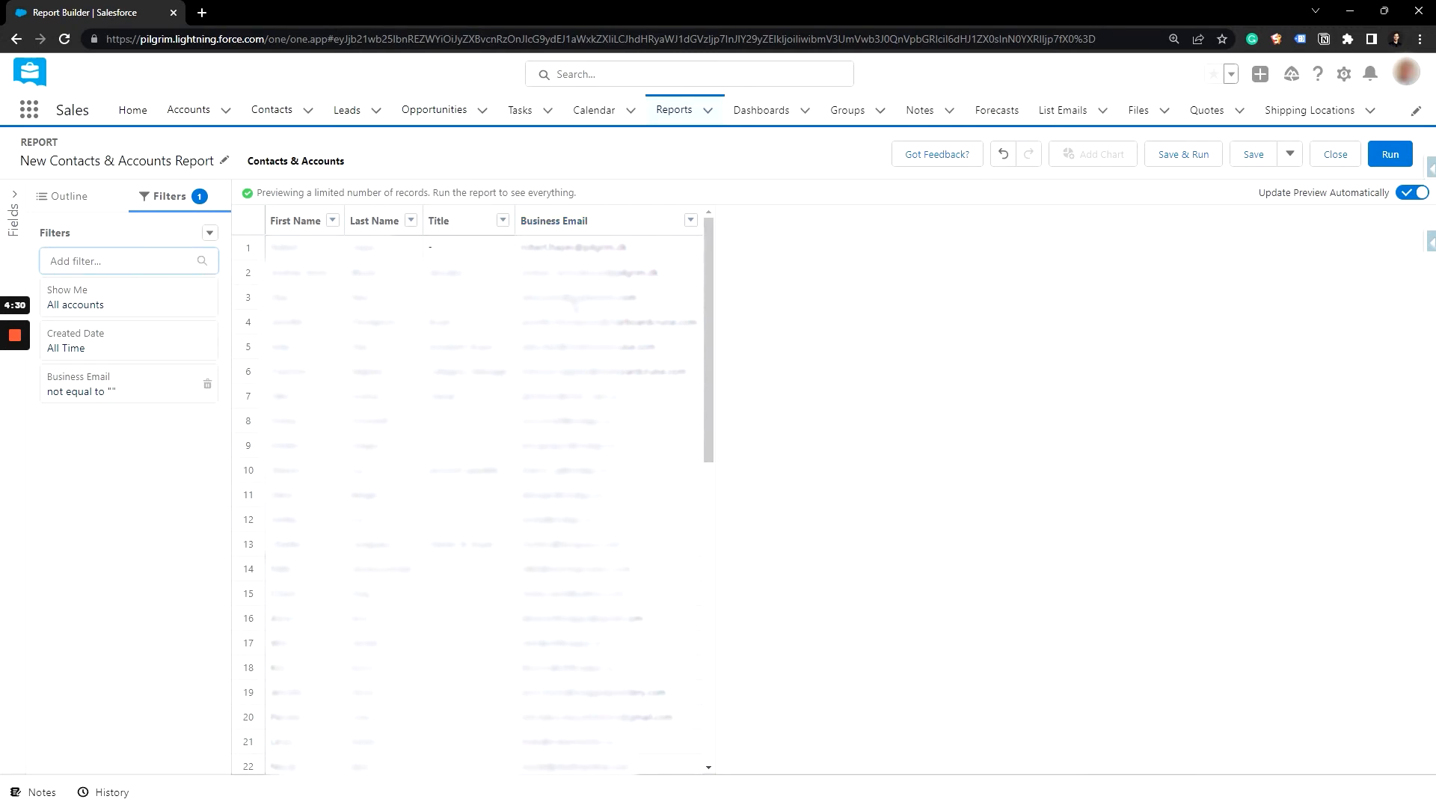
Step: Save and run the report under the name "Newletter" in the Private Reports folder
{"action": "left_click", "coordinate": [1193, 163]}
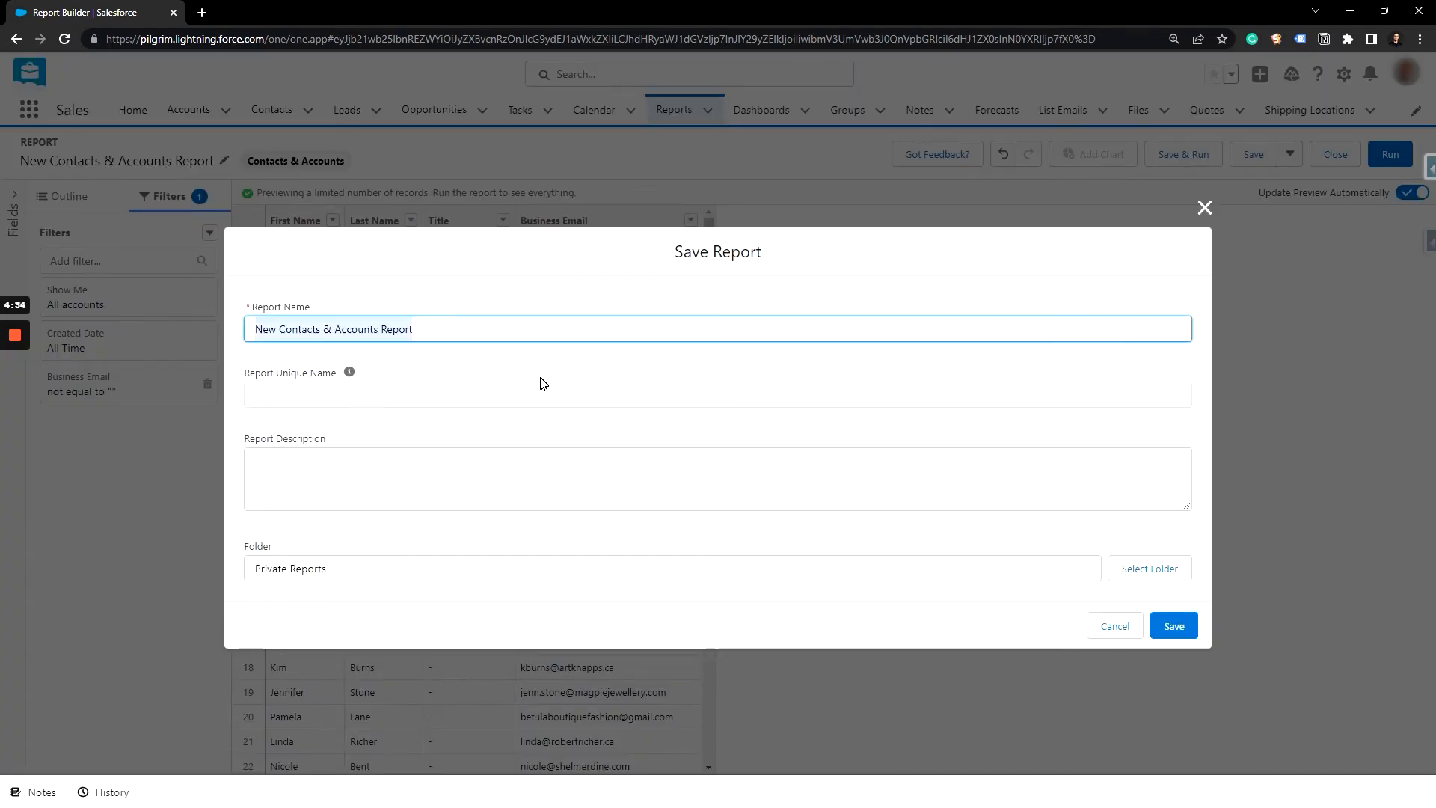
{"action": "type", "text": "Newlett"}
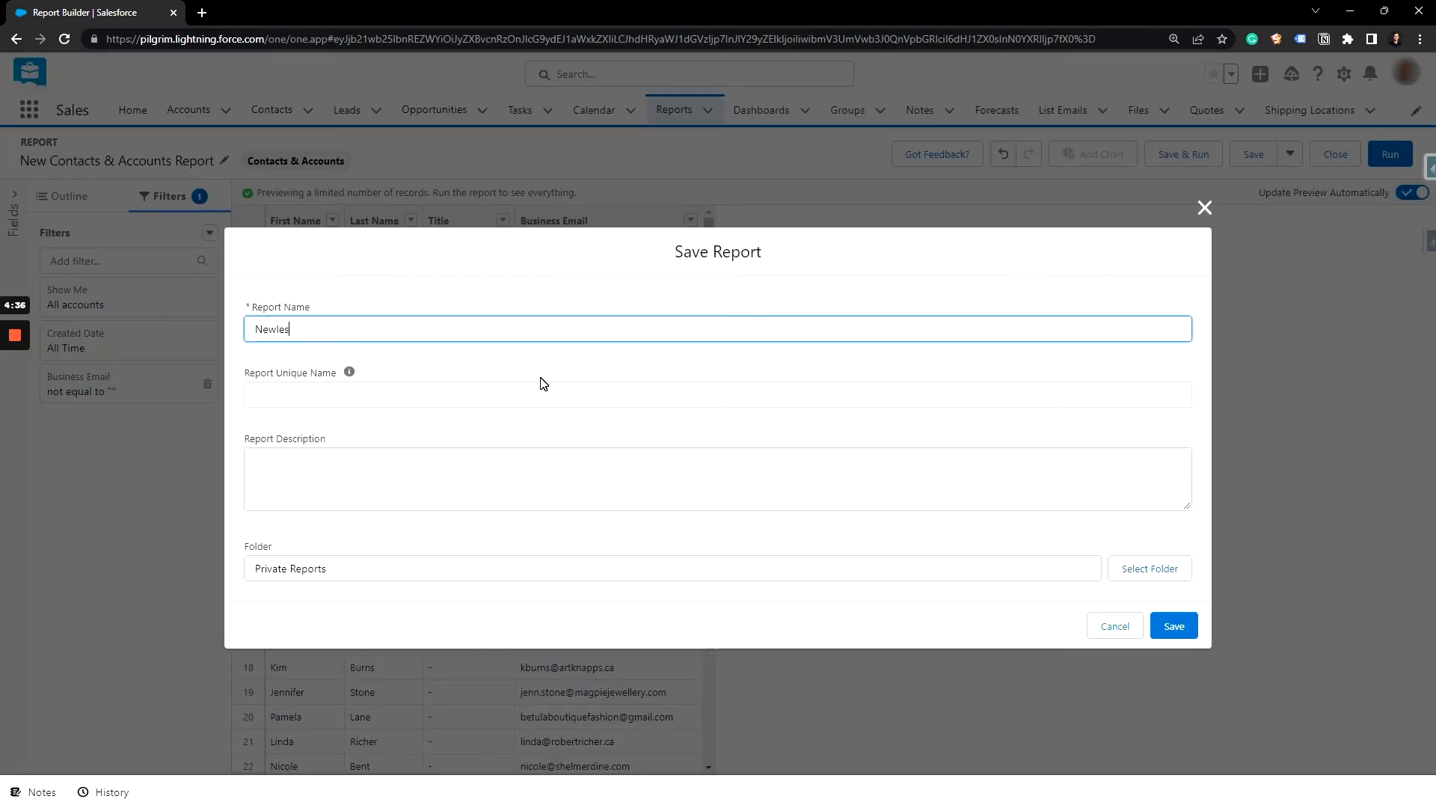
{"action": "type", "text": "er"}
{"action": "key", "text": "Tab"}
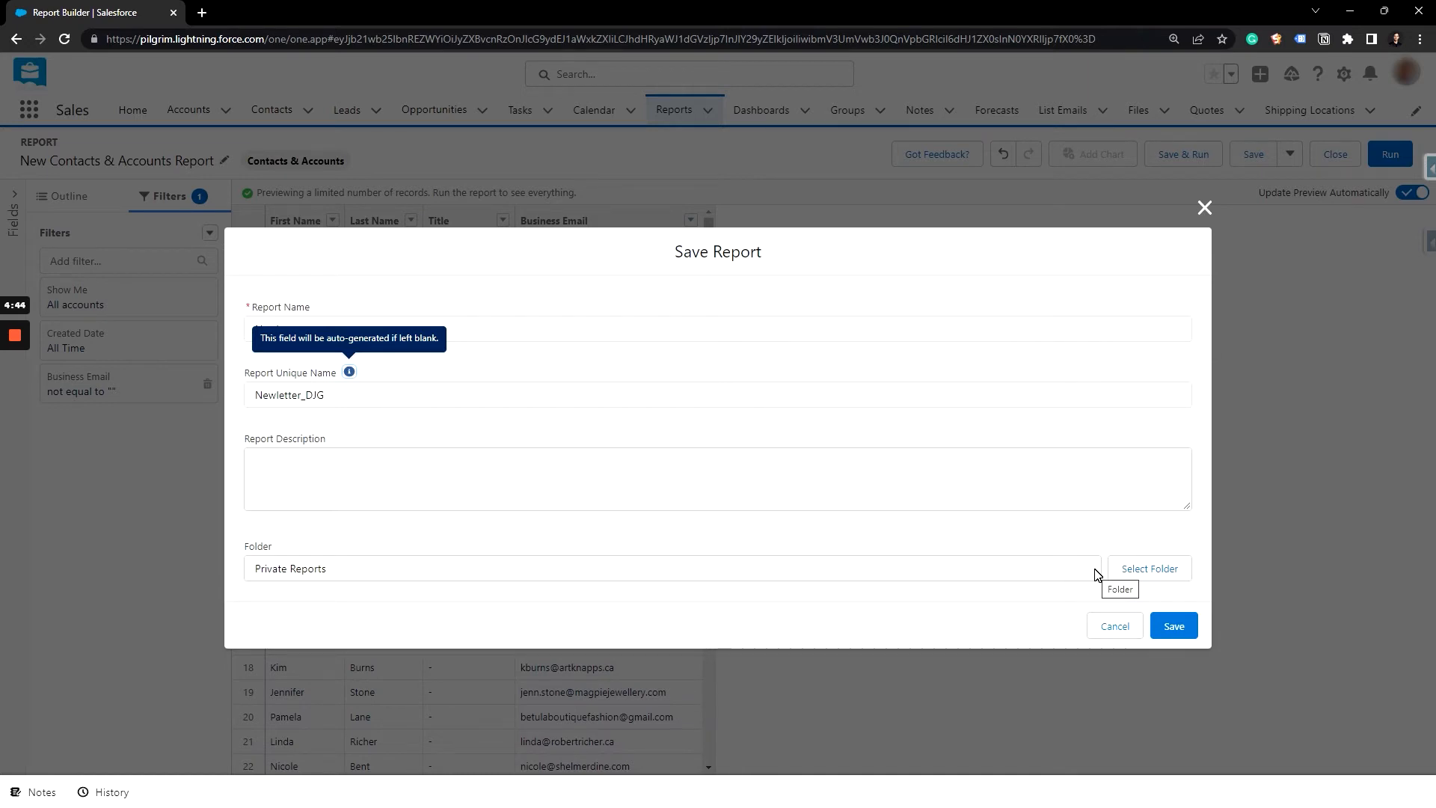
{"action": "left_click", "coordinate": [1170, 625]}
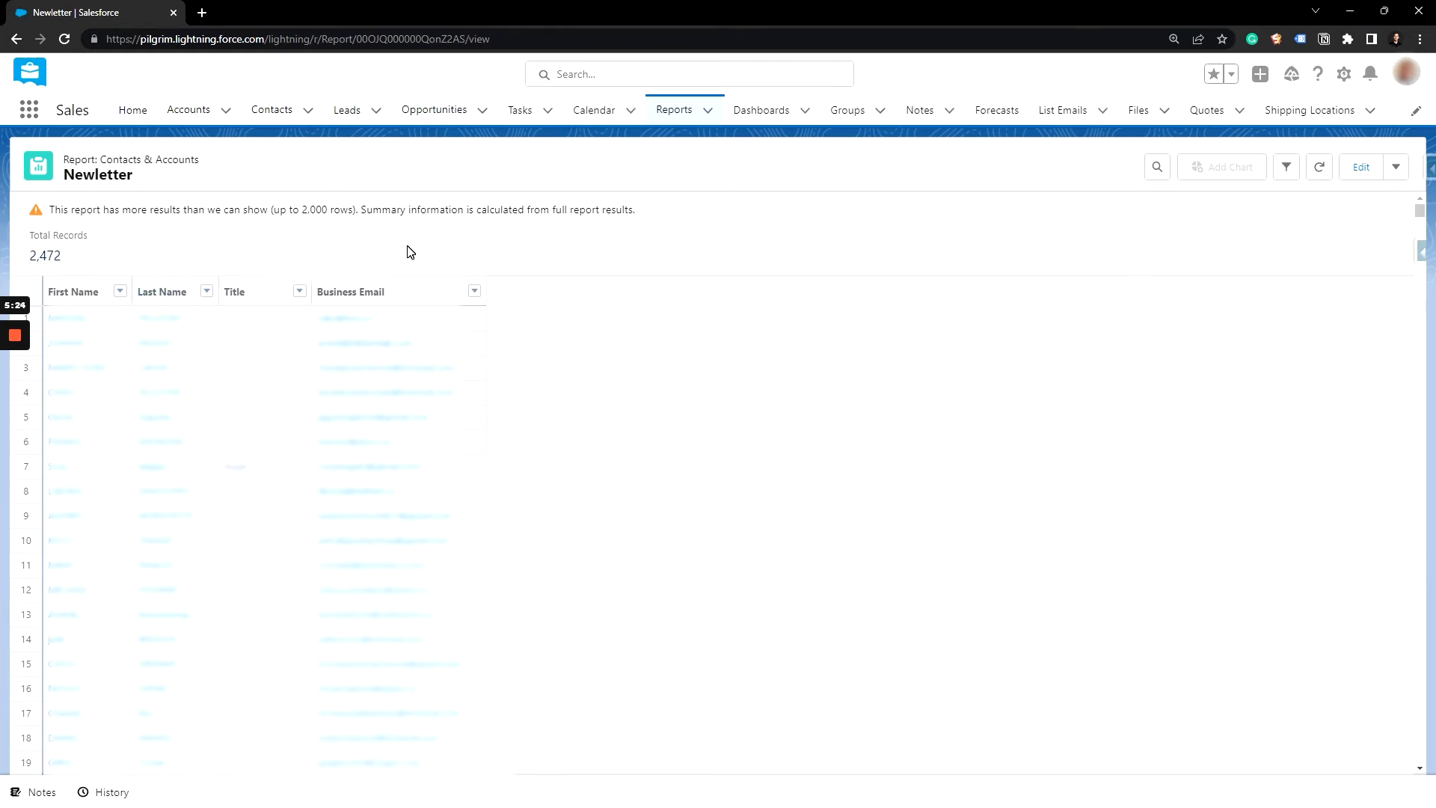
Step: Create a new dashboard named "Marketing" in the Private Dashboards folder
{"action": "left_click", "coordinate": [765, 114]}
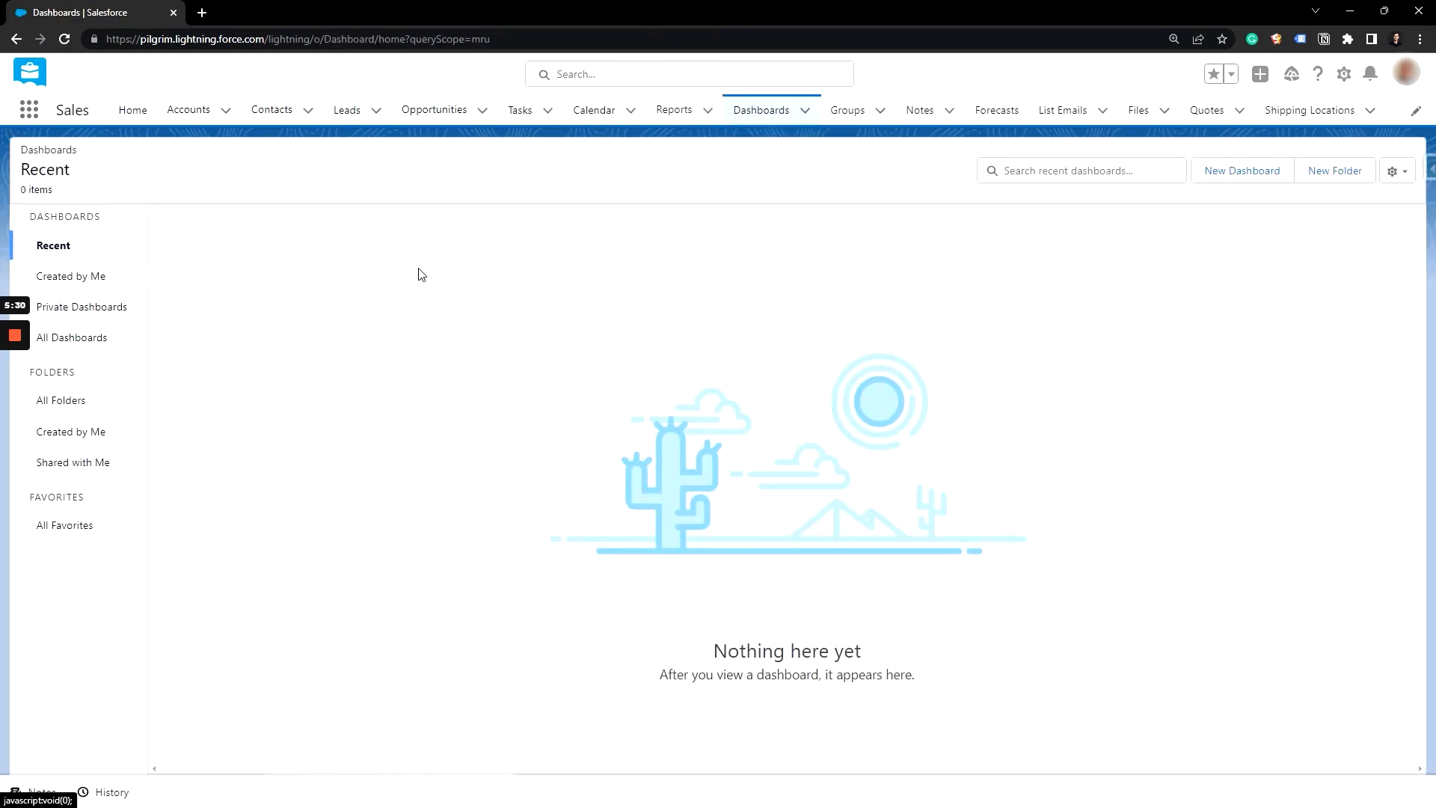
{"action": "left_click", "coordinate": [1235, 171]}
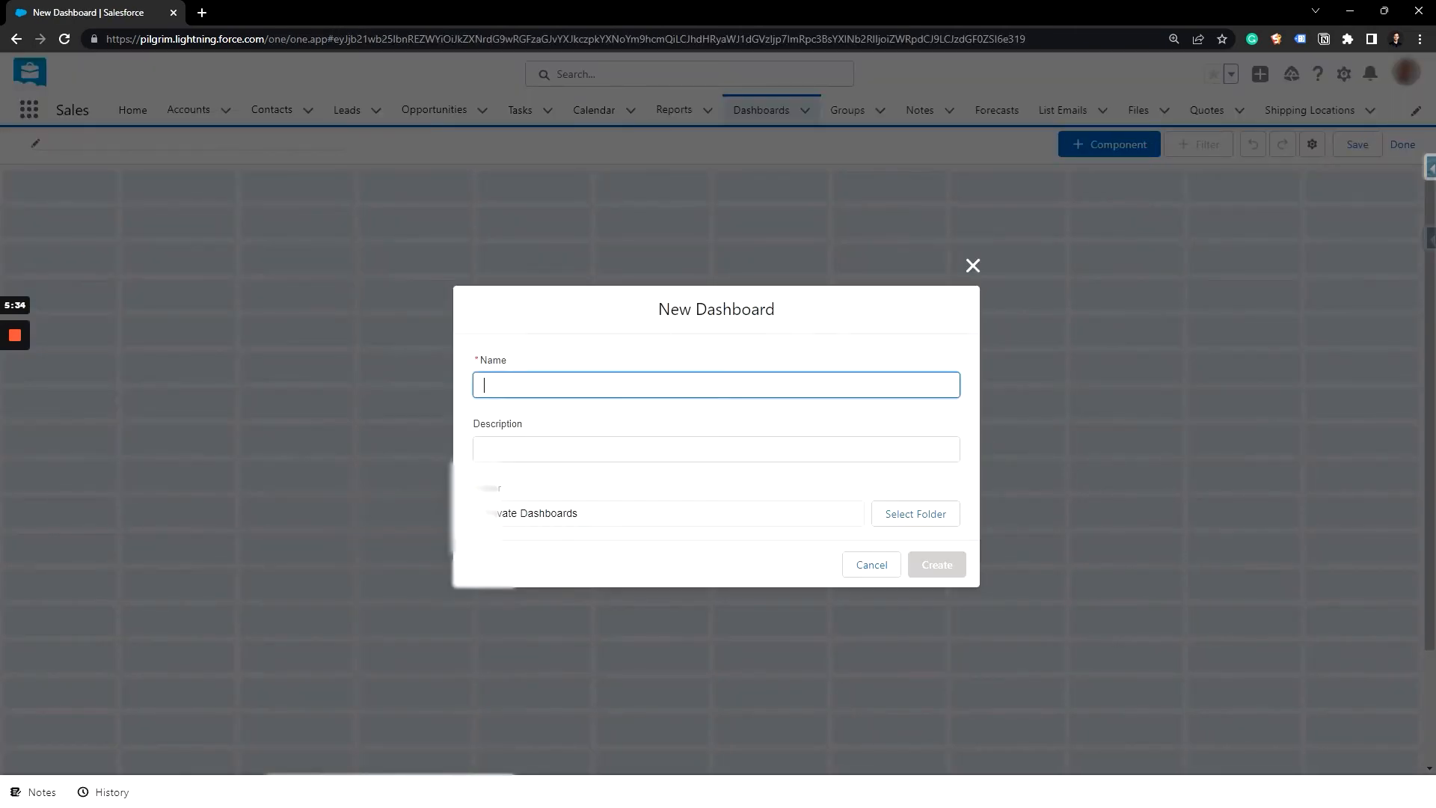
{"action": "type", "text": "Marketing"}
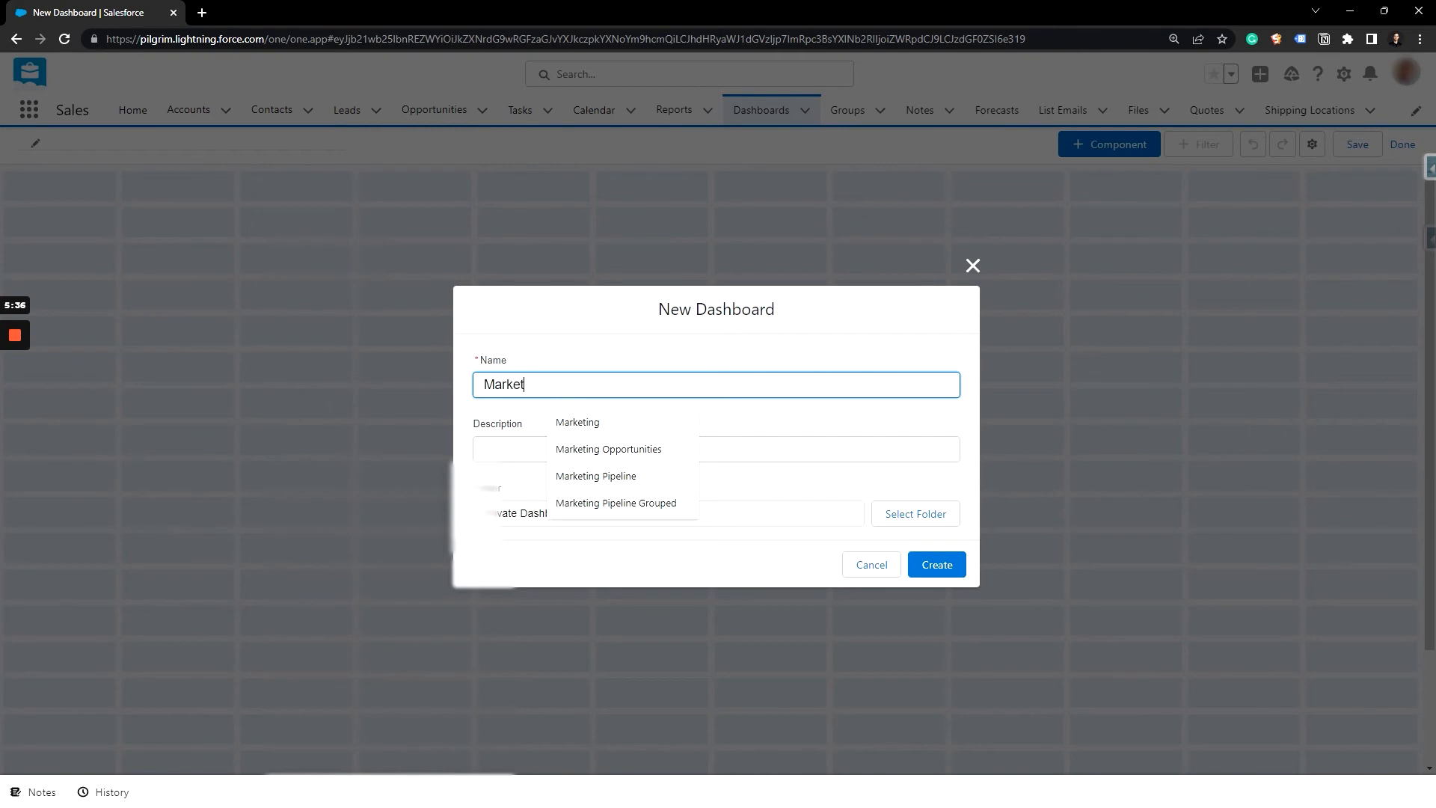
{"action": "key", "text": "Tab"}
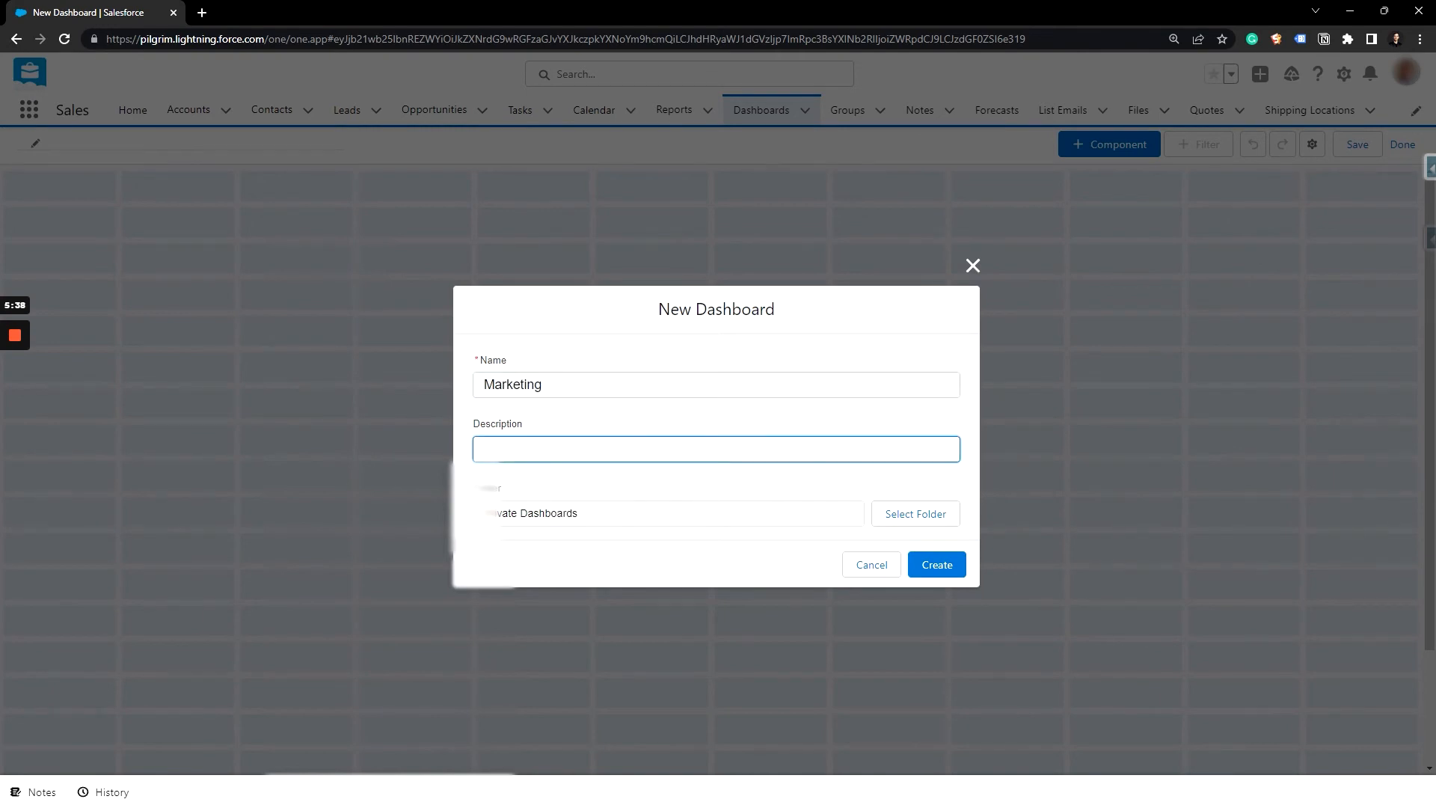
{"action": "left_click", "coordinate": [934, 573]}
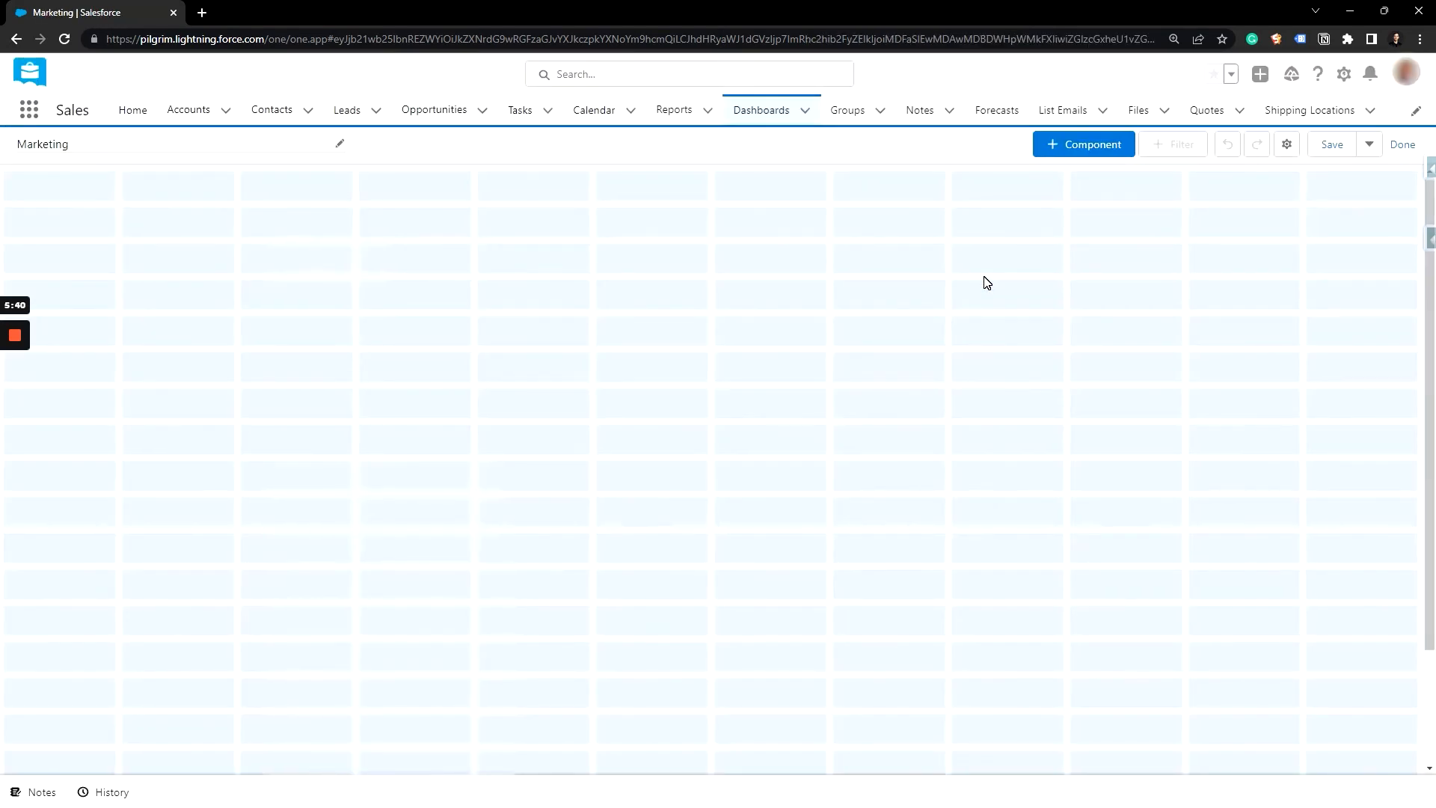
{"action": "left_click", "coordinate": [1097, 150]}
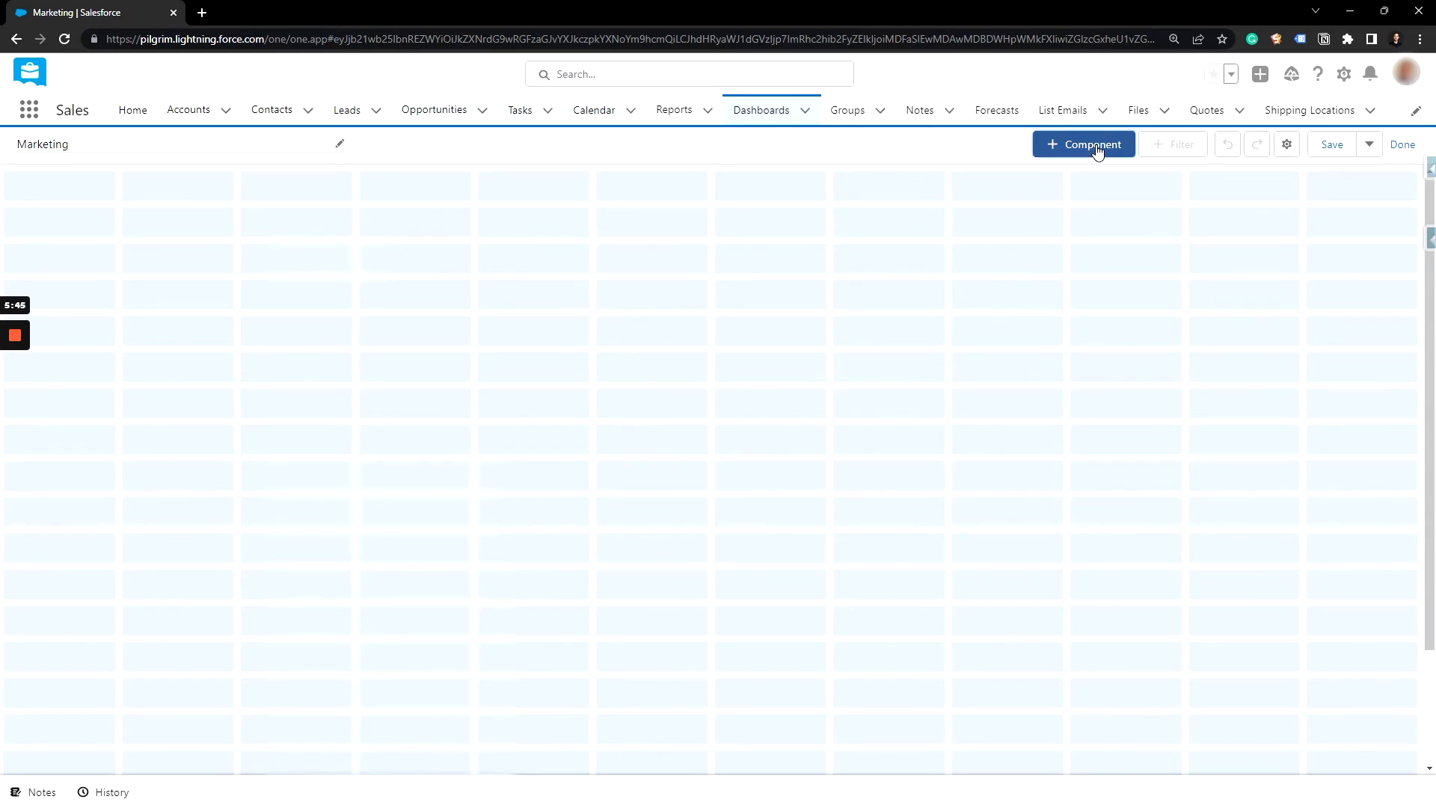
{"action": "left_click", "coordinate": [426, 323]}
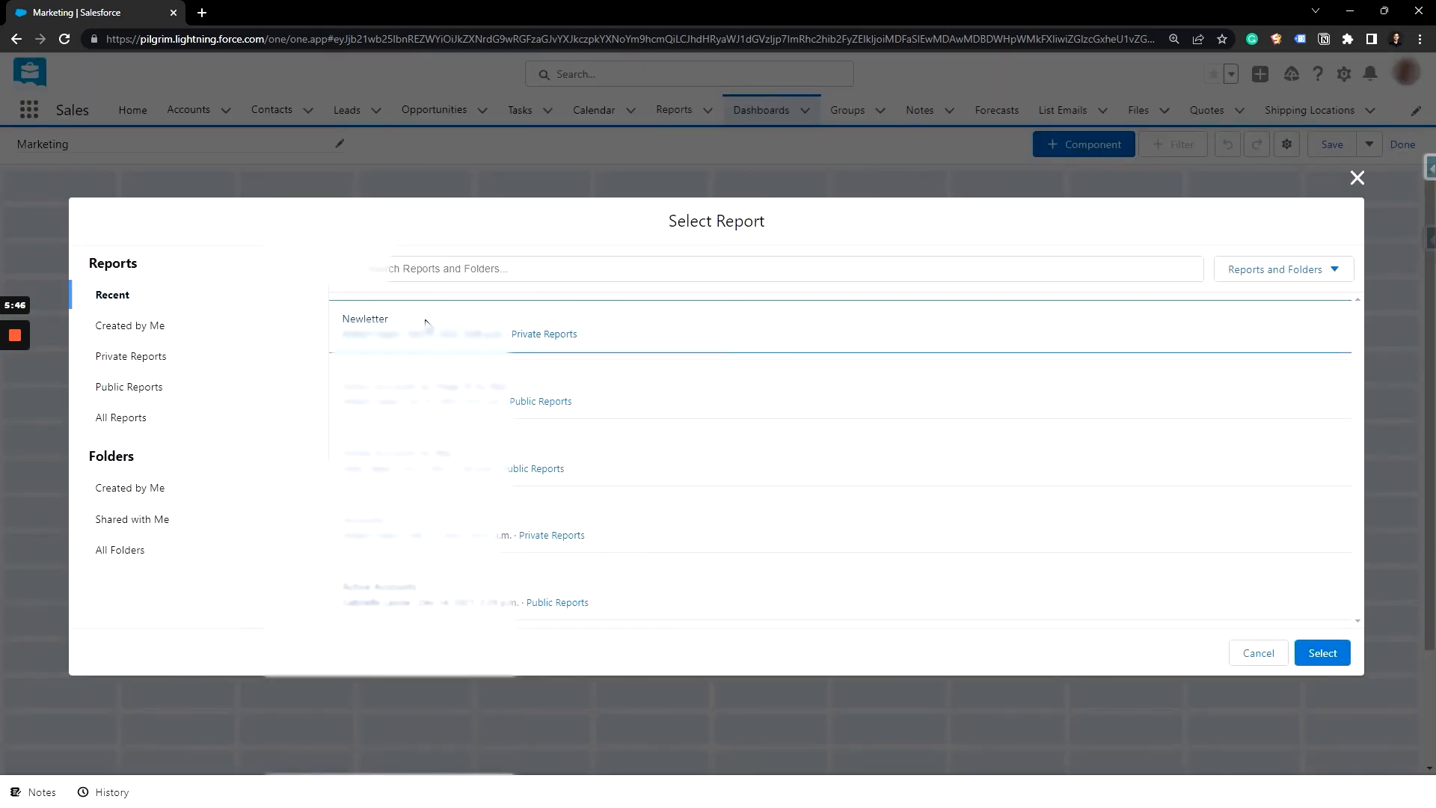
{"action": "left_click", "coordinate": [1322, 652]}
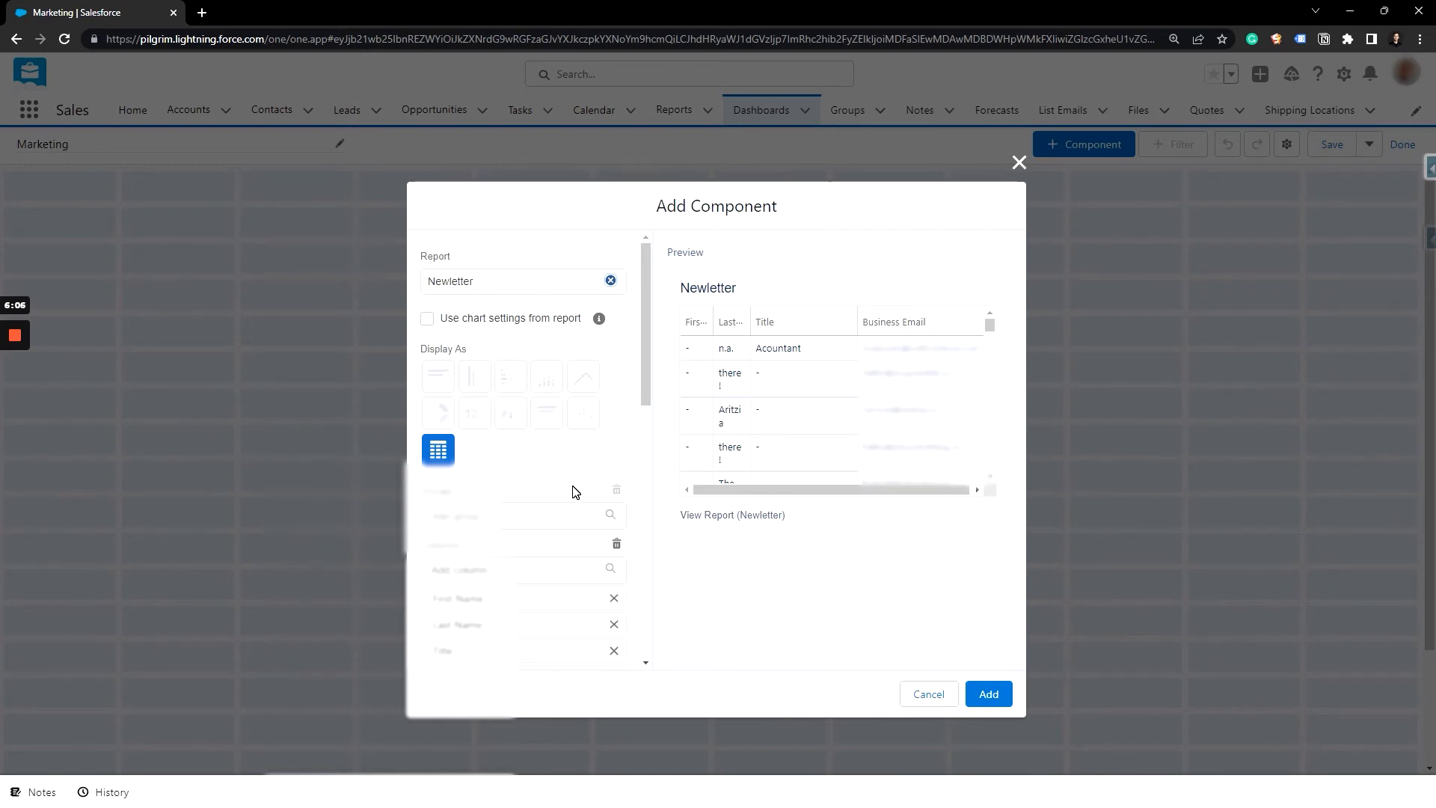
{"action": "left_click", "coordinate": [925, 695]}
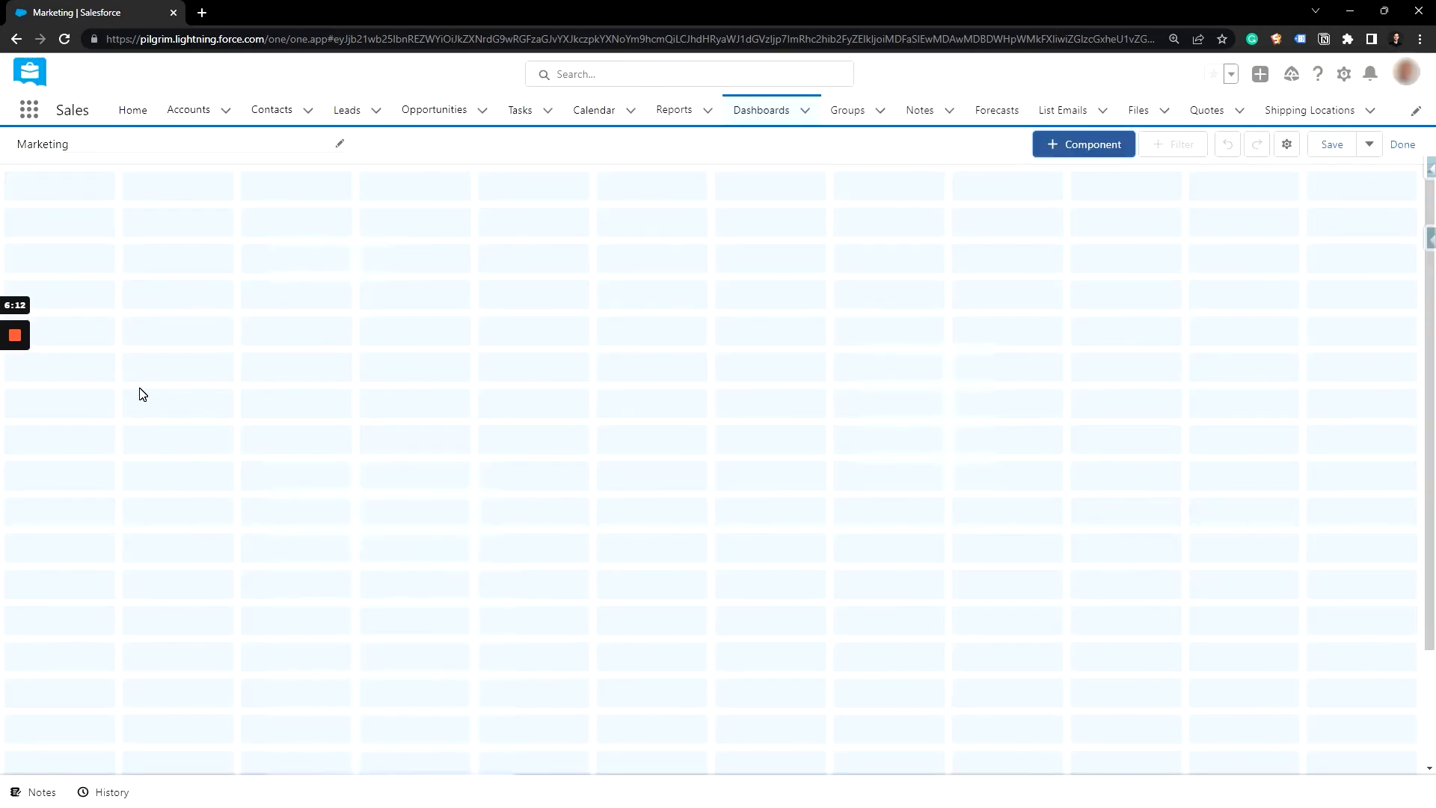
Step: Return to the Newletter report, group its rows by Title and turn off the detail rows
{"action": "key", "text": "alt+Left"}
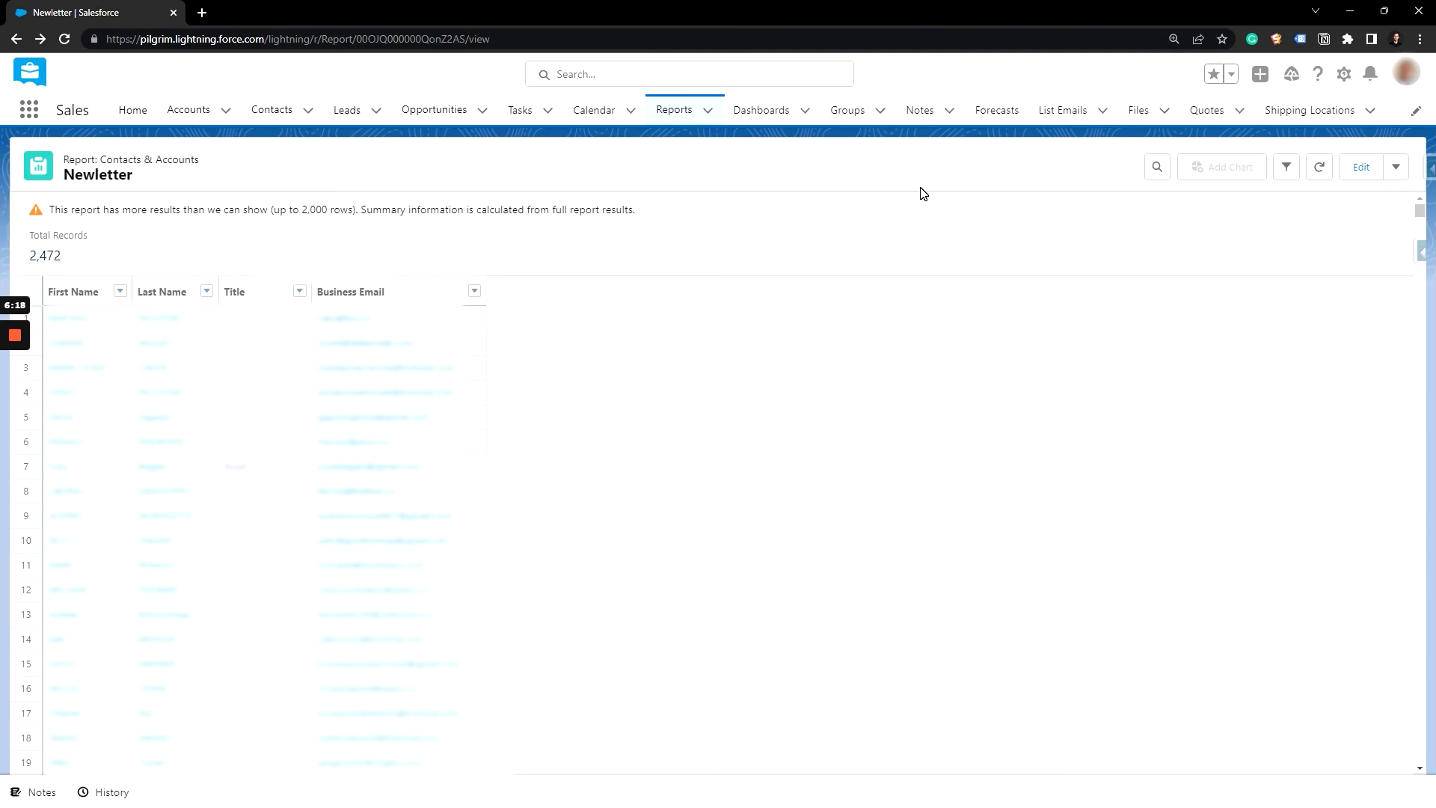
{"action": "left_click", "coordinate": [300, 291]}
{"action": "left_click", "coordinate": [351, 374]}
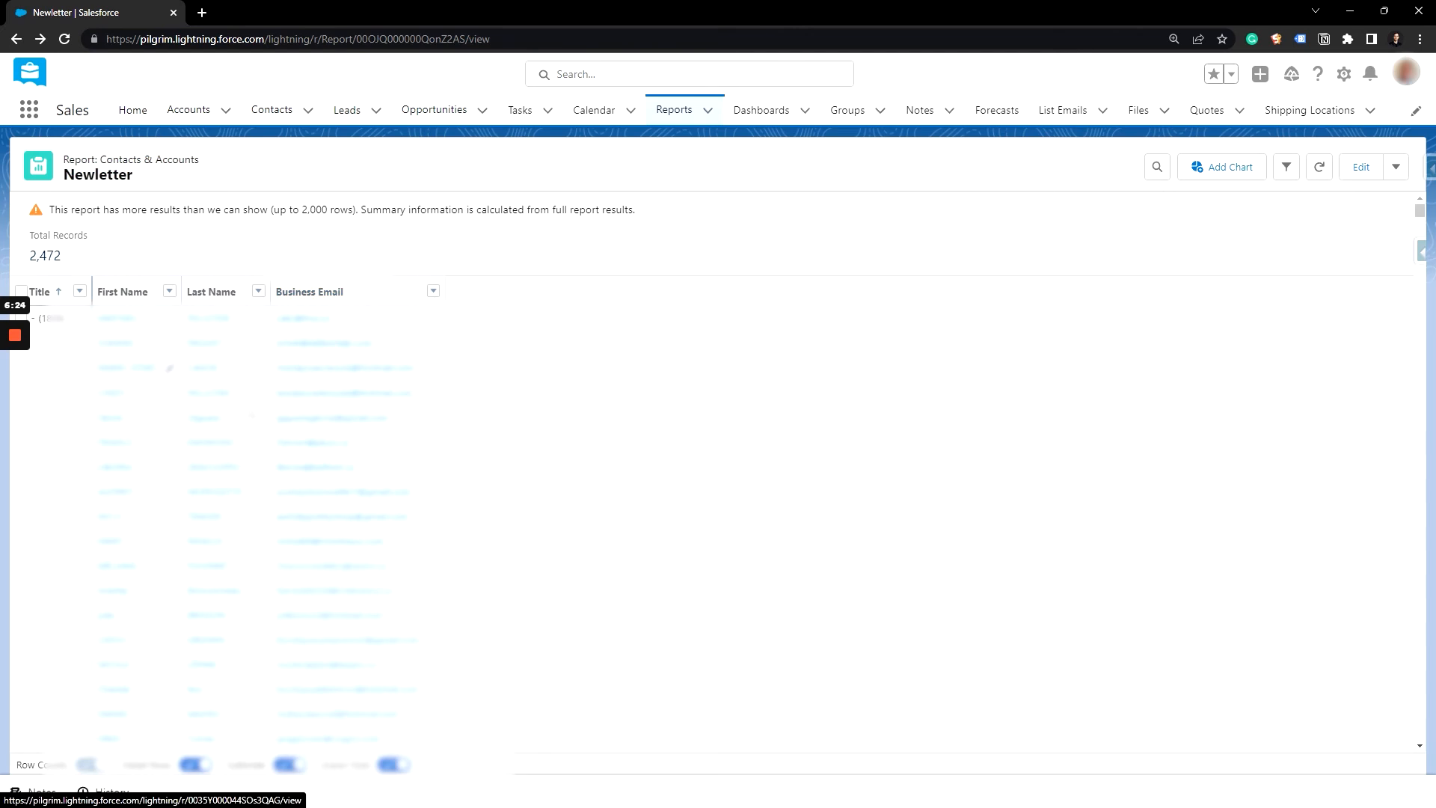
{"action": "left_click", "coordinate": [204, 771]}
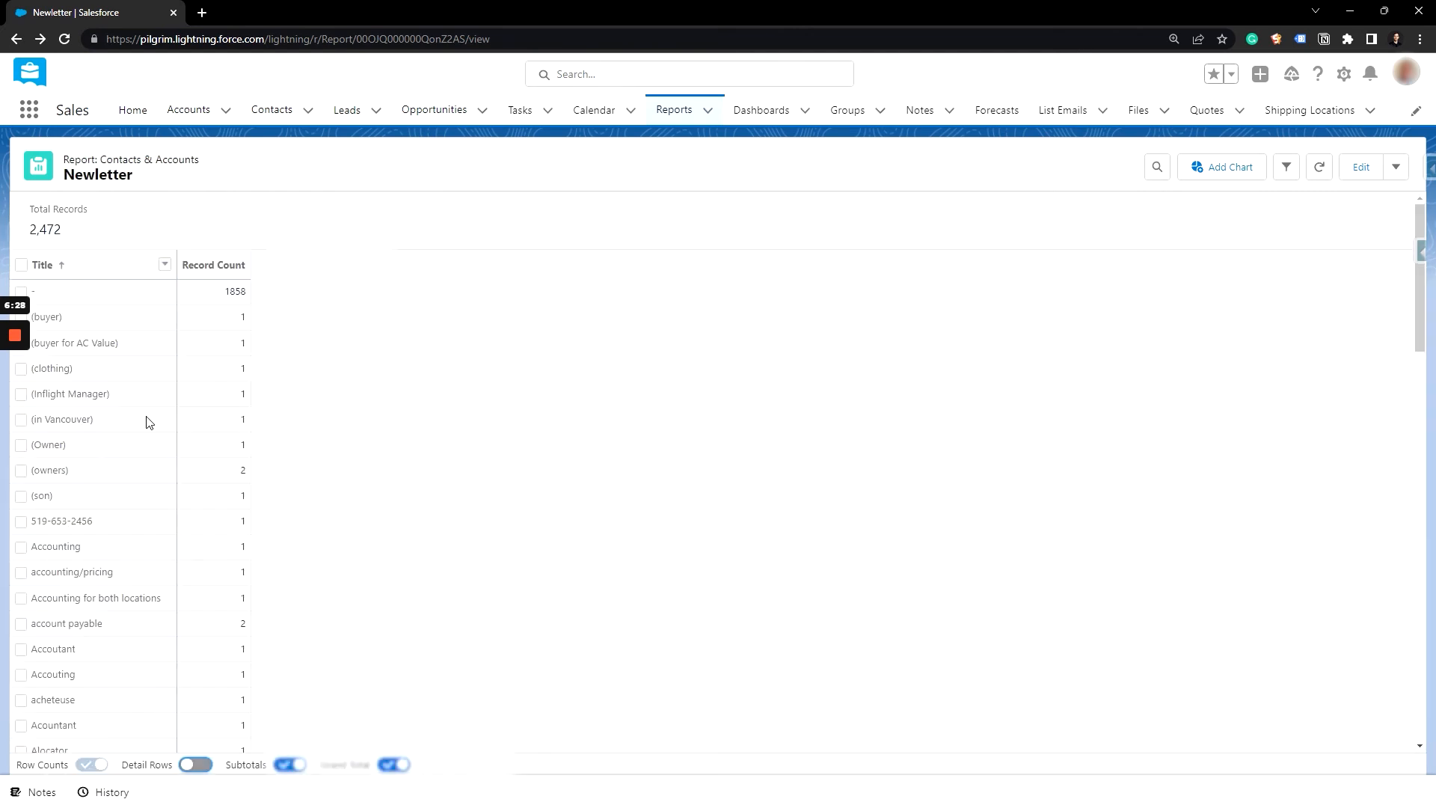
Step: Sort the Title groups of the report by Record Count in descending order
{"action": "scroll", "coordinate": [121, 579], "scroll_direction": "down", "scroll_amount": 5}
{"action": "scroll", "coordinate": [116, 546], "scroll_direction": "down", "scroll_amount": 12}
{"action": "scroll", "coordinate": [116, 547], "scroll_direction": "up", "scroll_amount": 18}
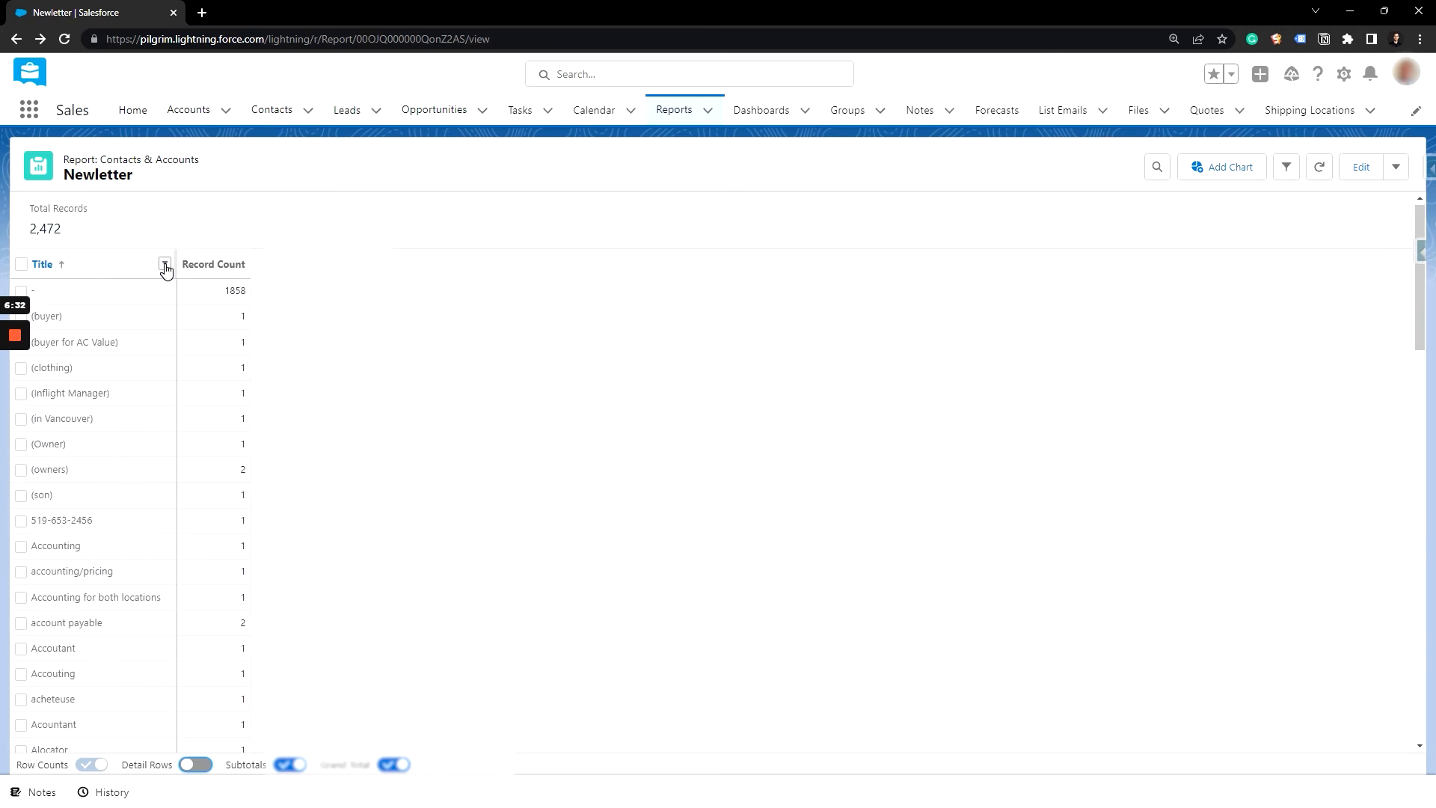
{"action": "left_click", "coordinate": [164, 263]}
{"action": "mouse_move", "coordinate": [214, 345]}
{"action": "left_click", "coordinate": [318, 376]}
{"action": "left_click", "coordinate": [166, 266]}
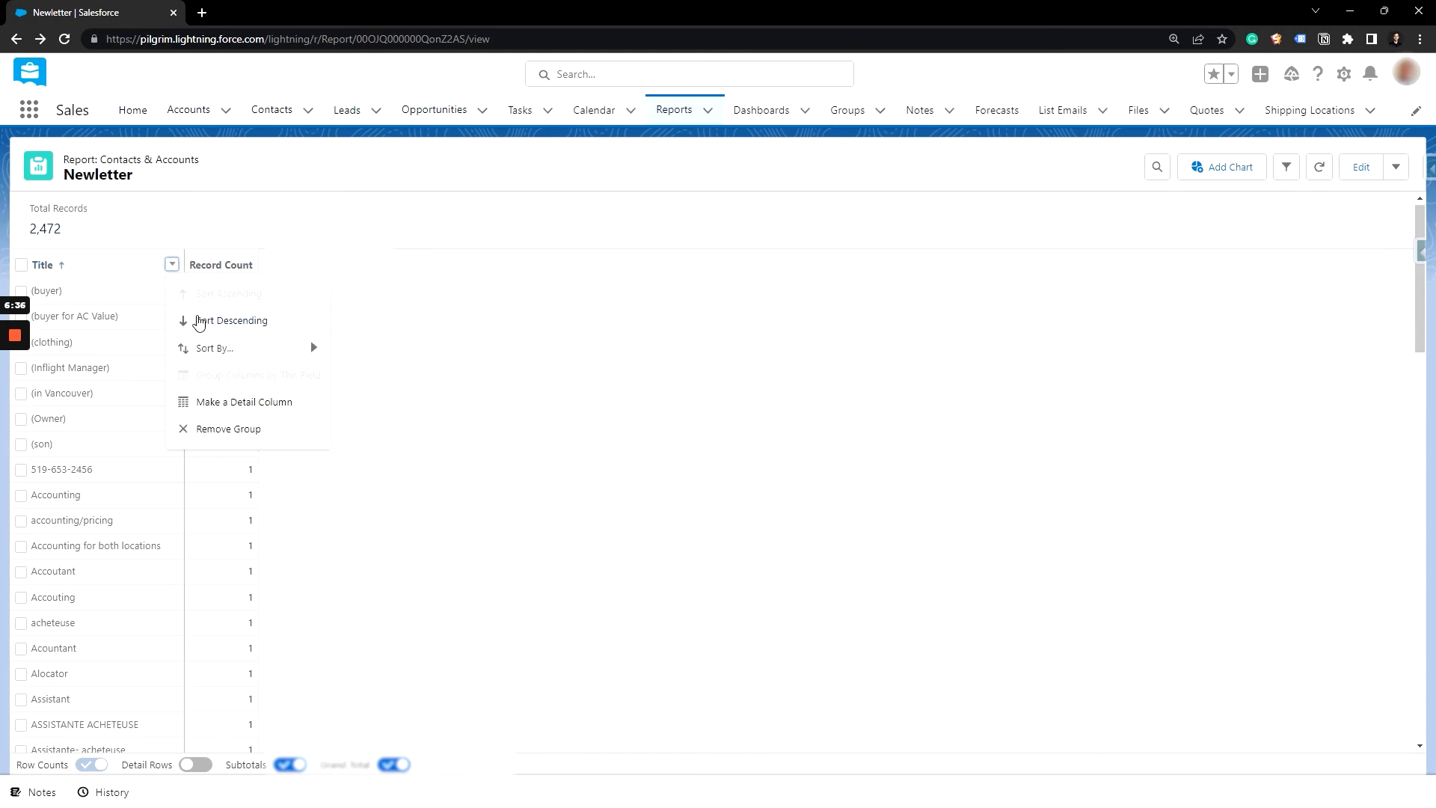
{"action": "left_click", "coordinate": [196, 322]}
Step: Check the record counts of the largest Title groups and save the changes to the Newletter report
{"action": "left_click", "coordinate": [285, 295]}
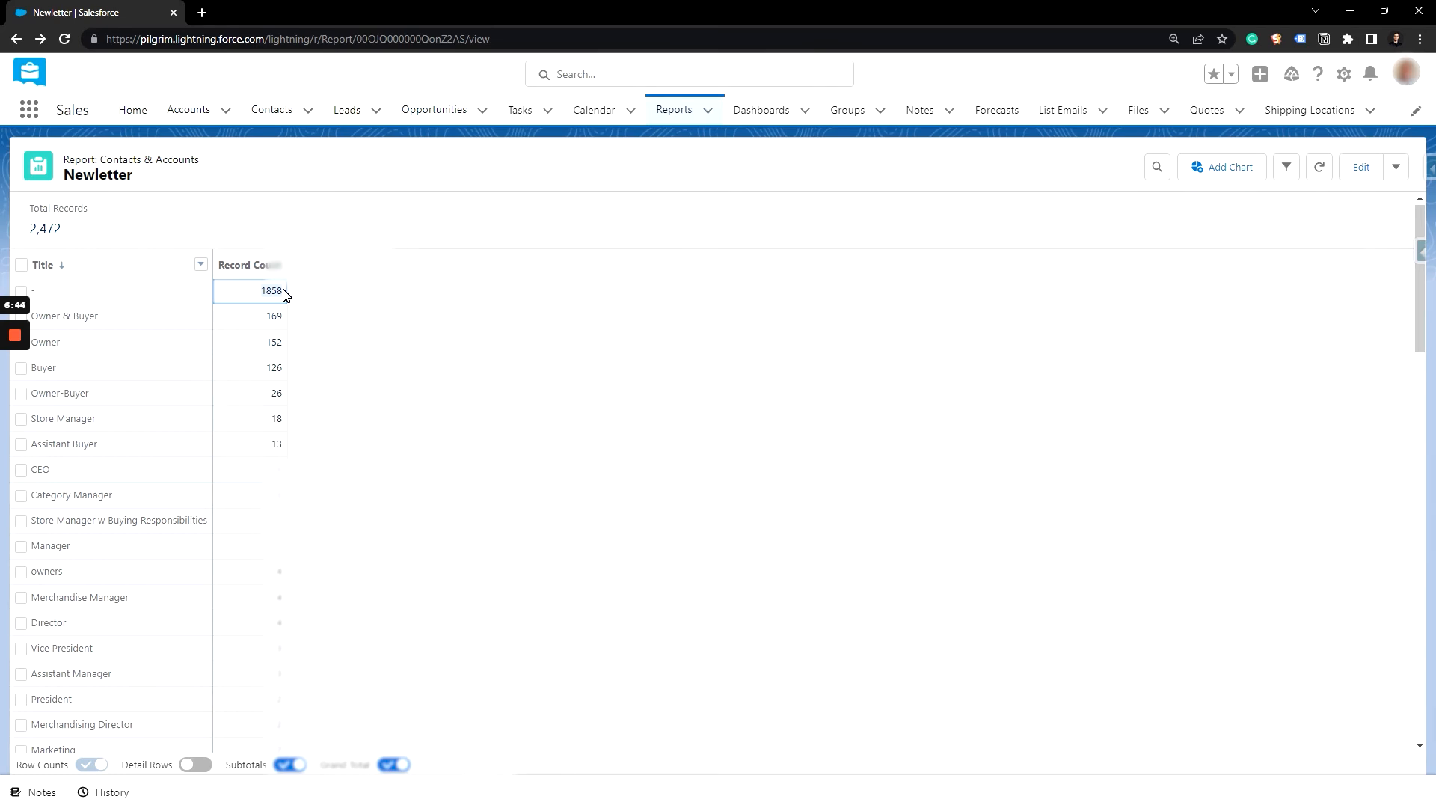
{"action": "left_click", "coordinate": [263, 320]}
{"action": "left_click", "coordinate": [675, 293]}
{"action": "left_click", "coordinate": [1396, 166]}
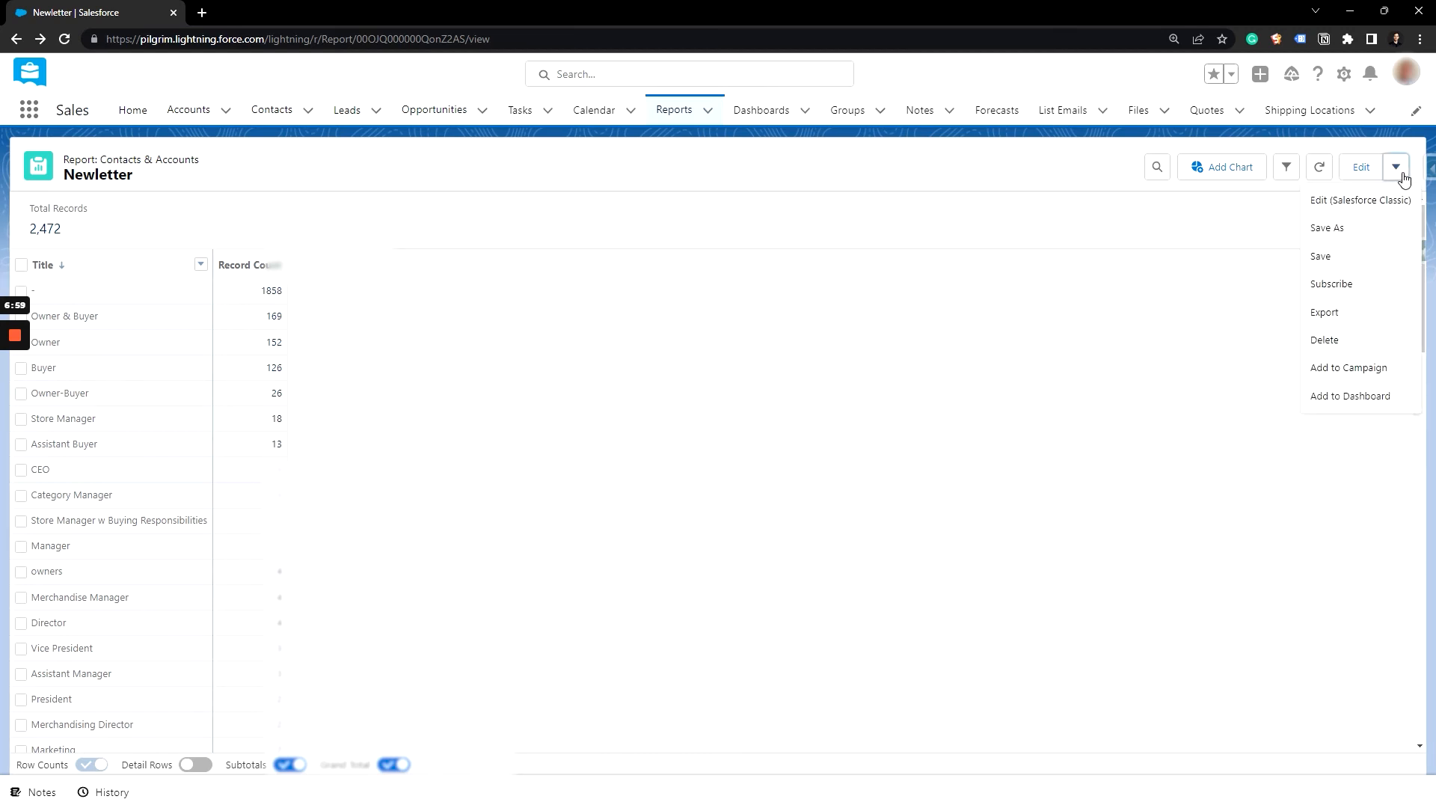
{"action": "left_click", "coordinate": [1368, 250]}
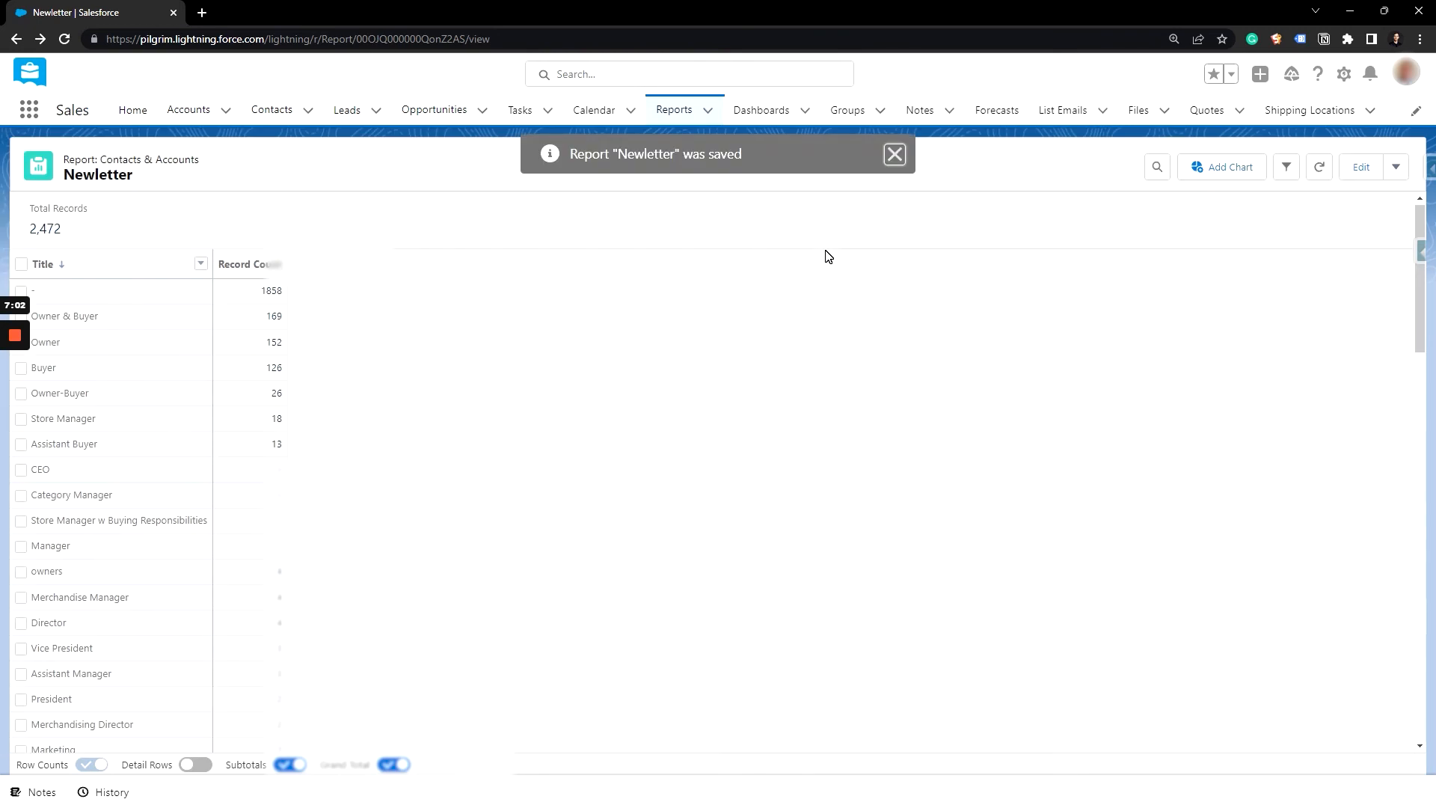
Step: Open the Marketing dashboard for editing and start a new component based on the Newletter report
{"action": "left_click", "coordinate": [761, 110]}
{"action": "left_click", "coordinate": [183, 247]}
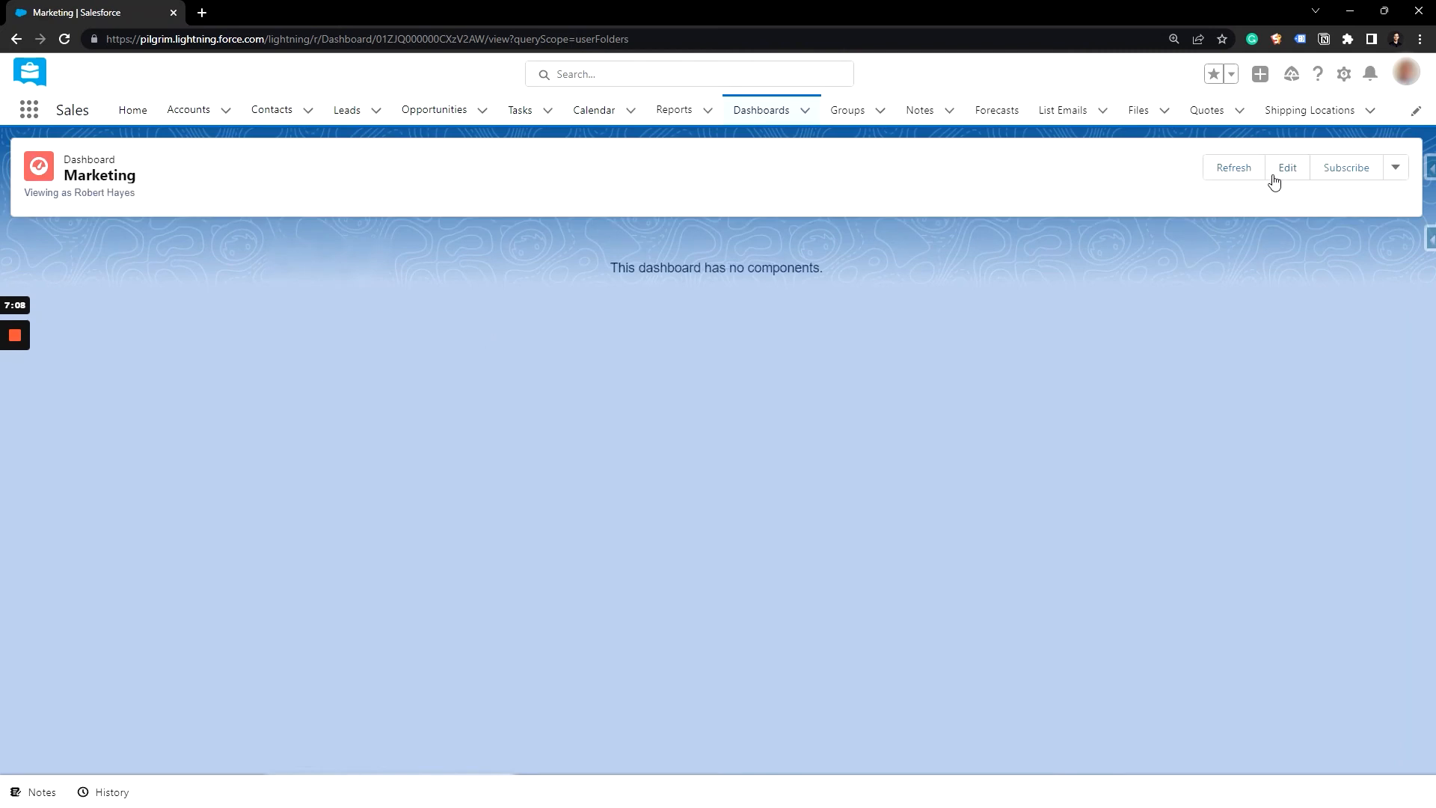
{"action": "left_click", "coordinate": [1273, 176]}
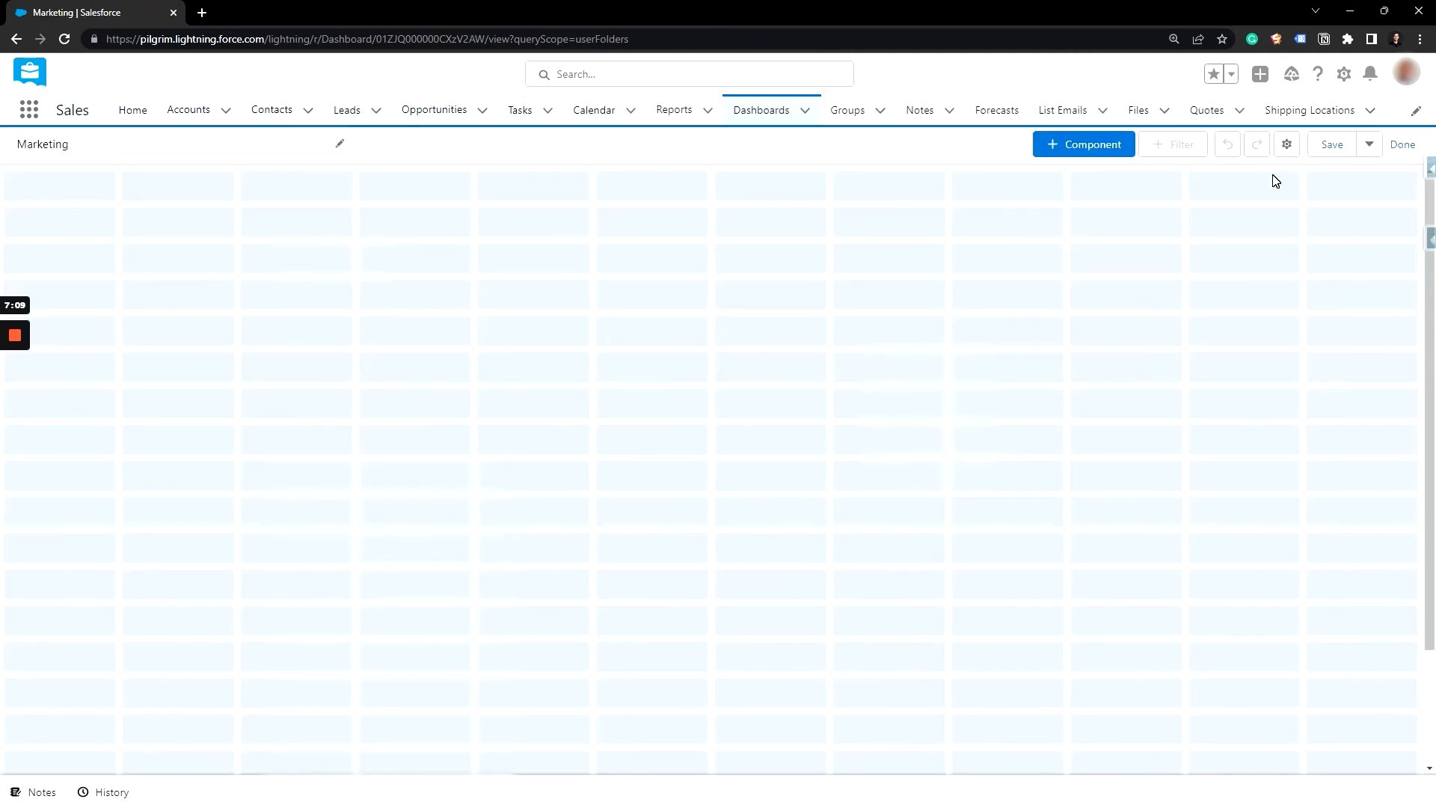
{"action": "left_click", "coordinate": [1043, 142]}
{"action": "left_click", "coordinate": [365, 326]}
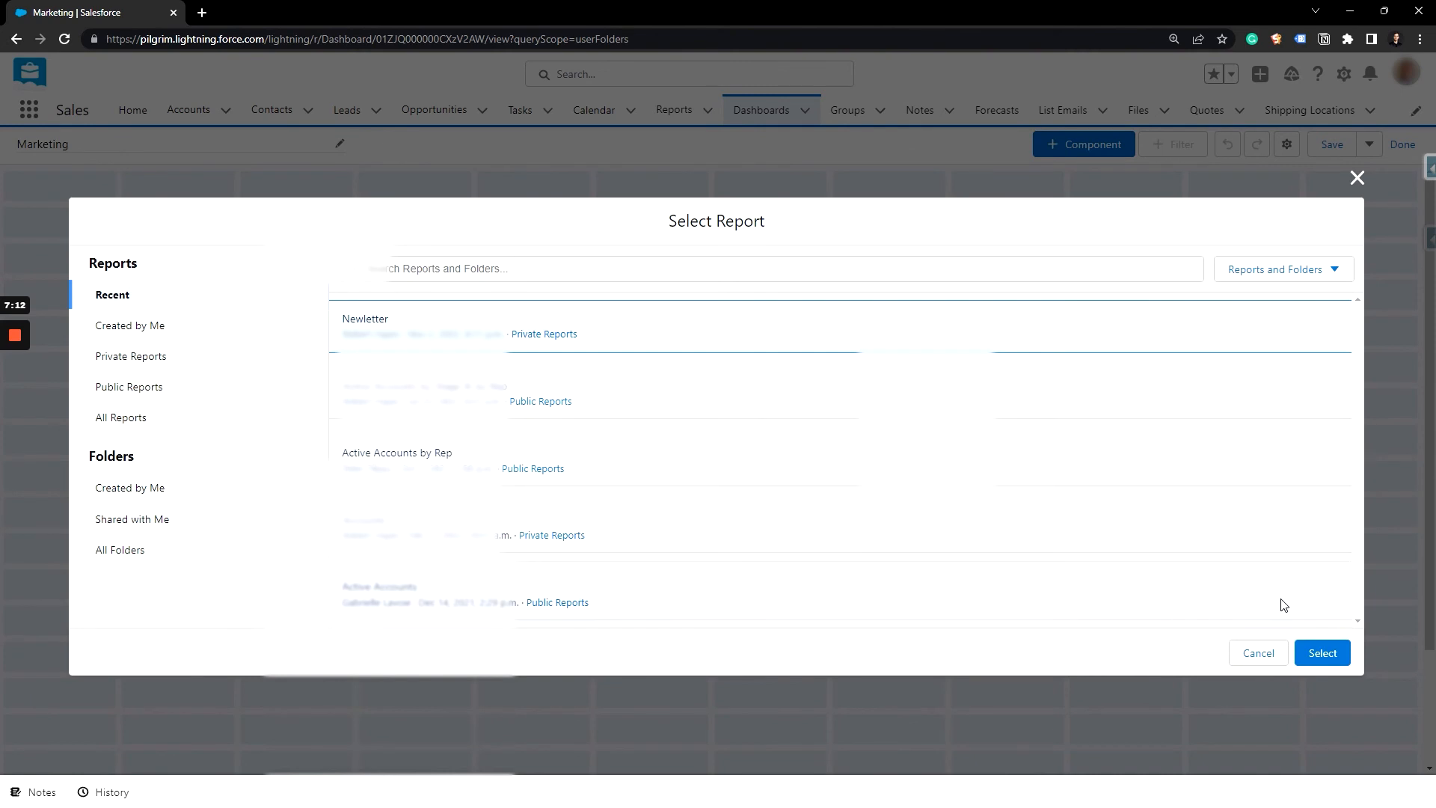
{"action": "left_click", "coordinate": [1321, 653]}
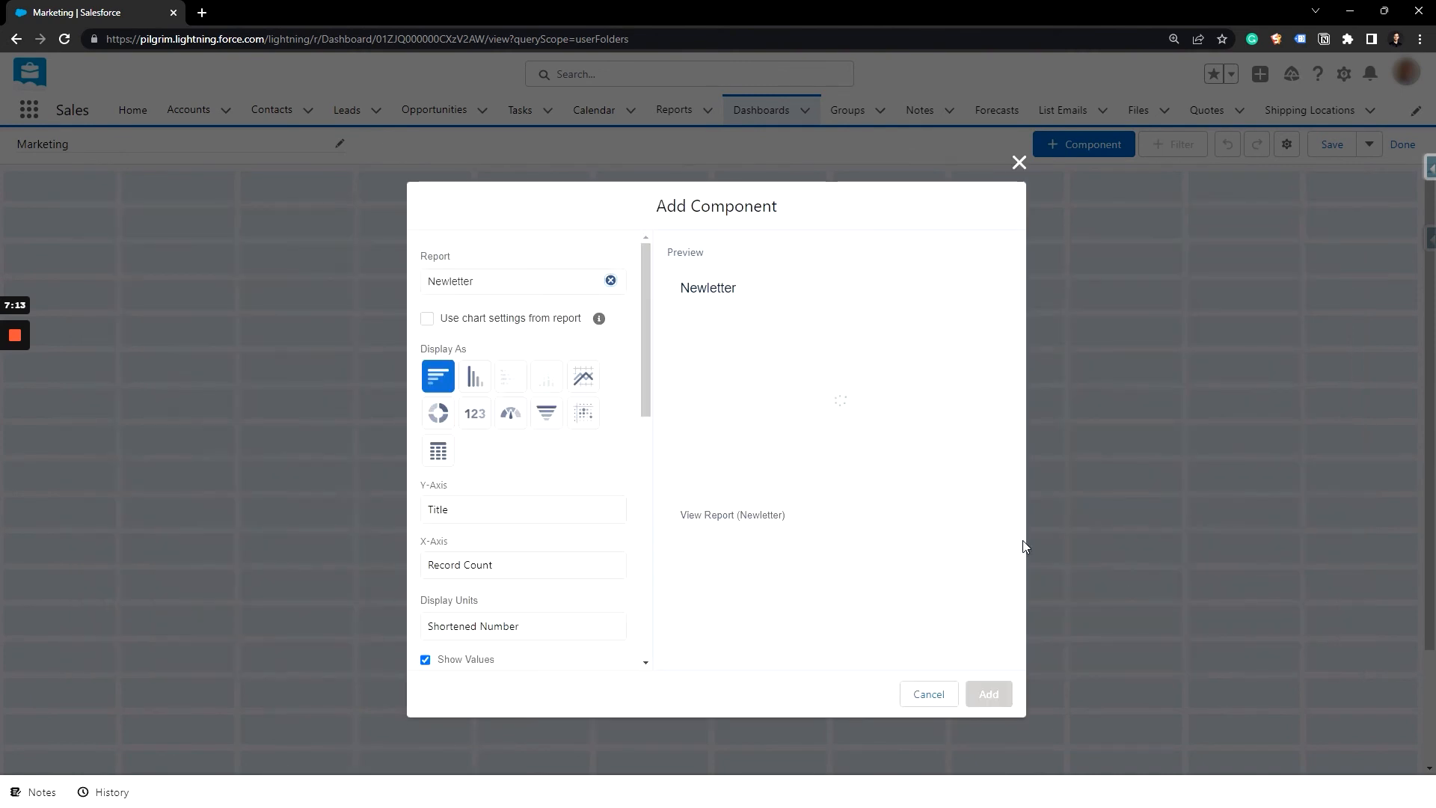
Step: Display the component as a single metric of Record Count with Full Number as its display units
{"action": "left_click", "coordinate": [469, 415]}
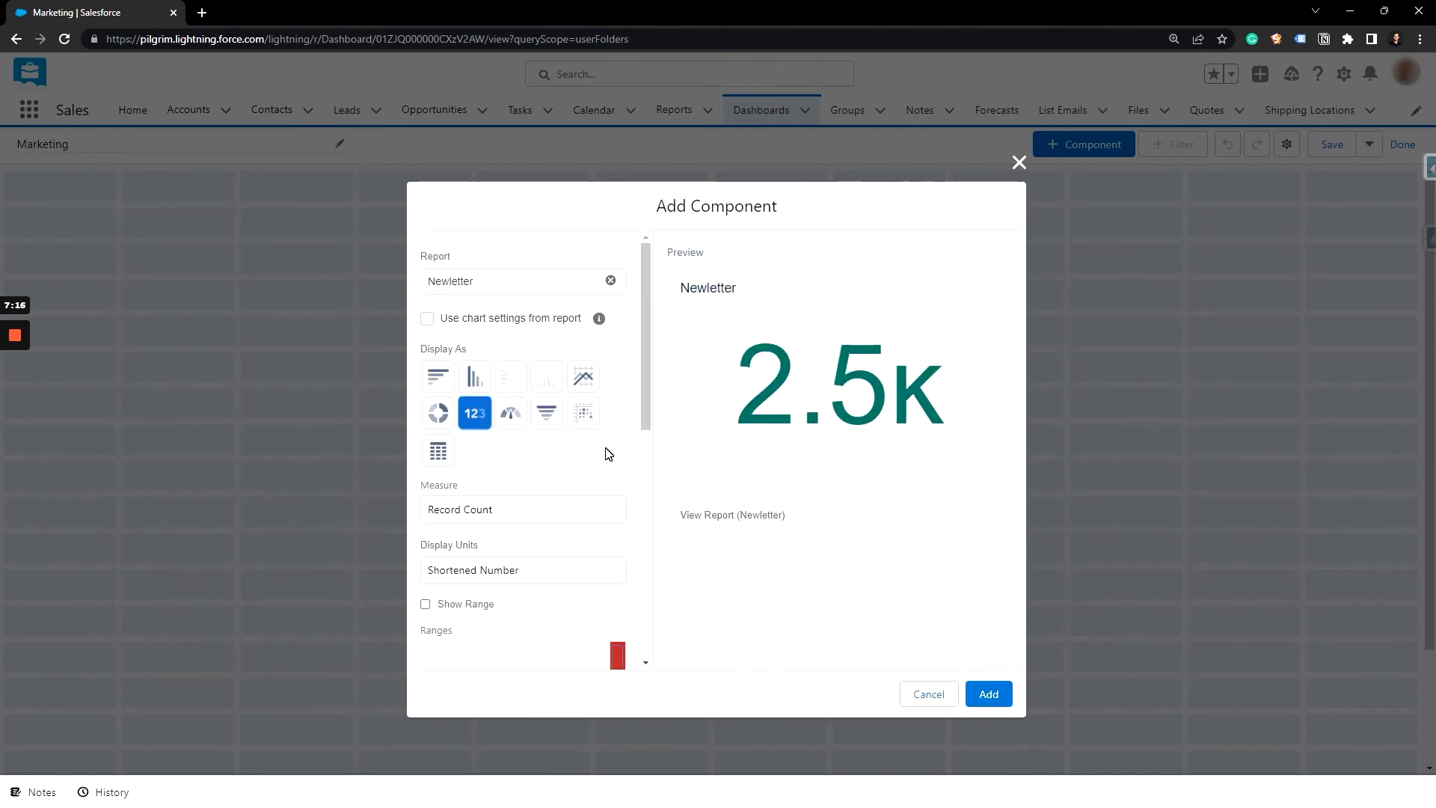
{"action": "scroll", "coordinate": [551, 537], "scroll_direction": "down", "scroll_amount": 1}
{"action": "scroll", "coordinate": [551, 537], "scroll_direction": "down", "scroll_amount": 1}
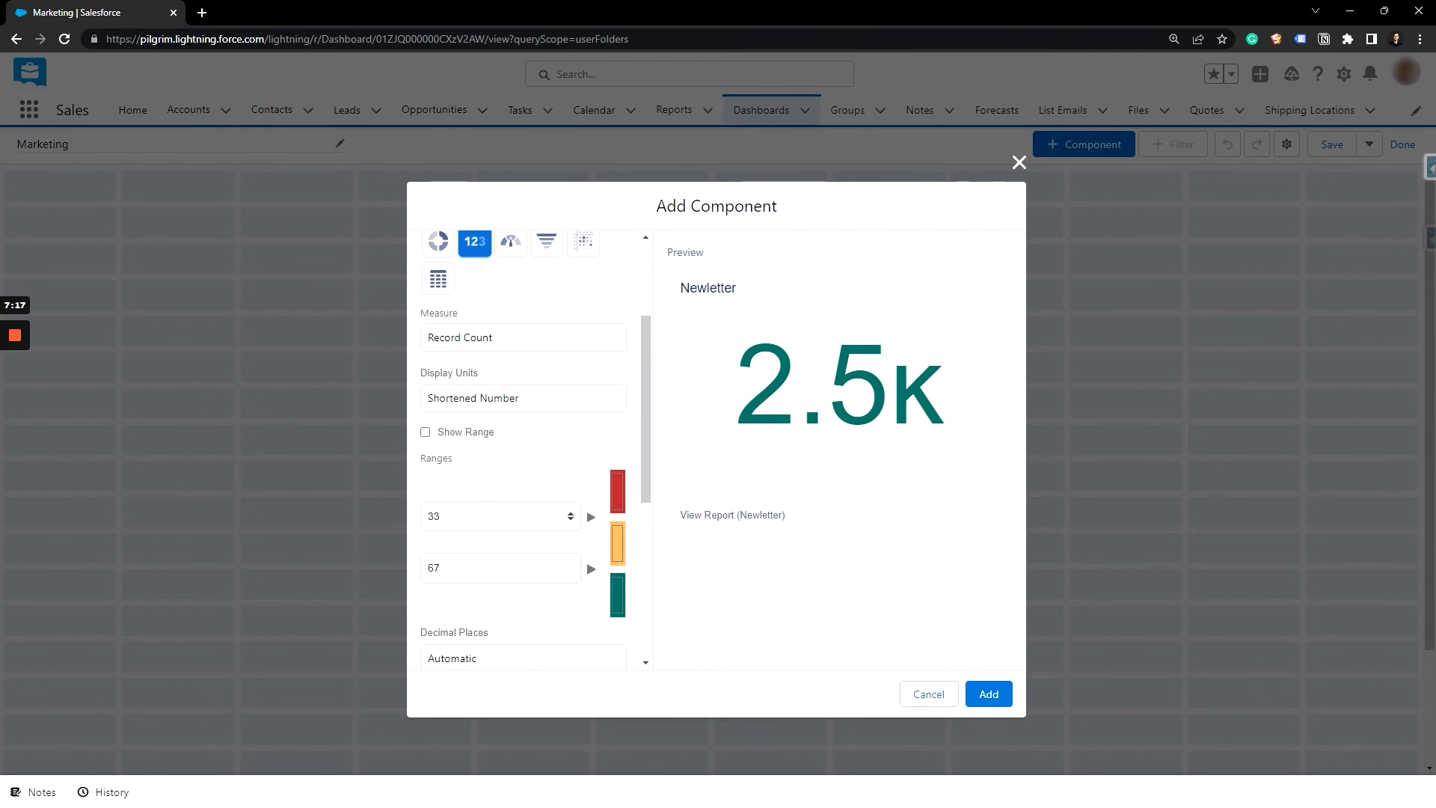
{"action": "left_click", "coordinate": [523, 400]}
{"action": "left_click", "coordinate": [521, 436]}
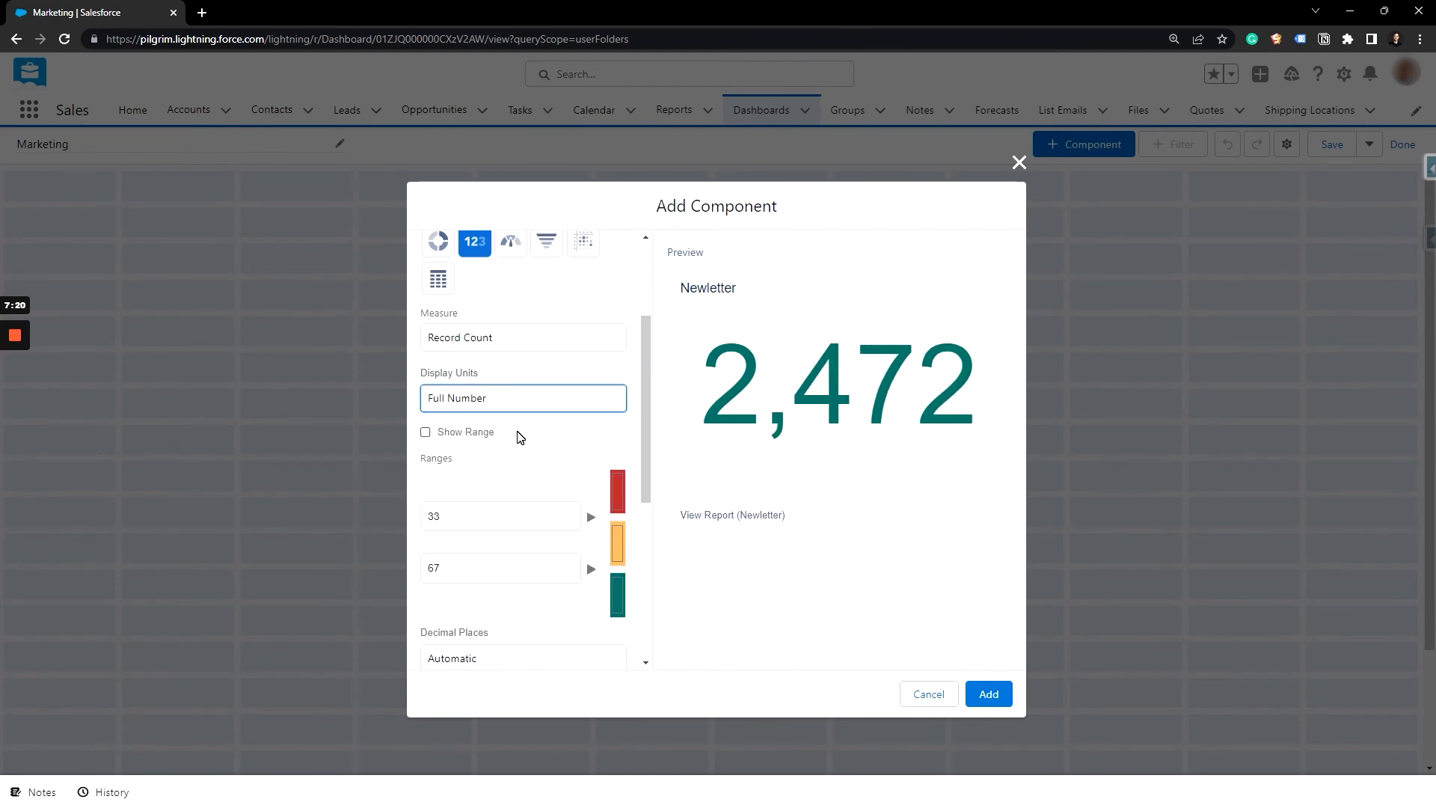
Step: Title the metric component "Newletter Contacts" and add it to the dashboard
{"action": "scroll", "coordinate": [520, 436], "scroll_direction": "down", "scroll_amount": 4}
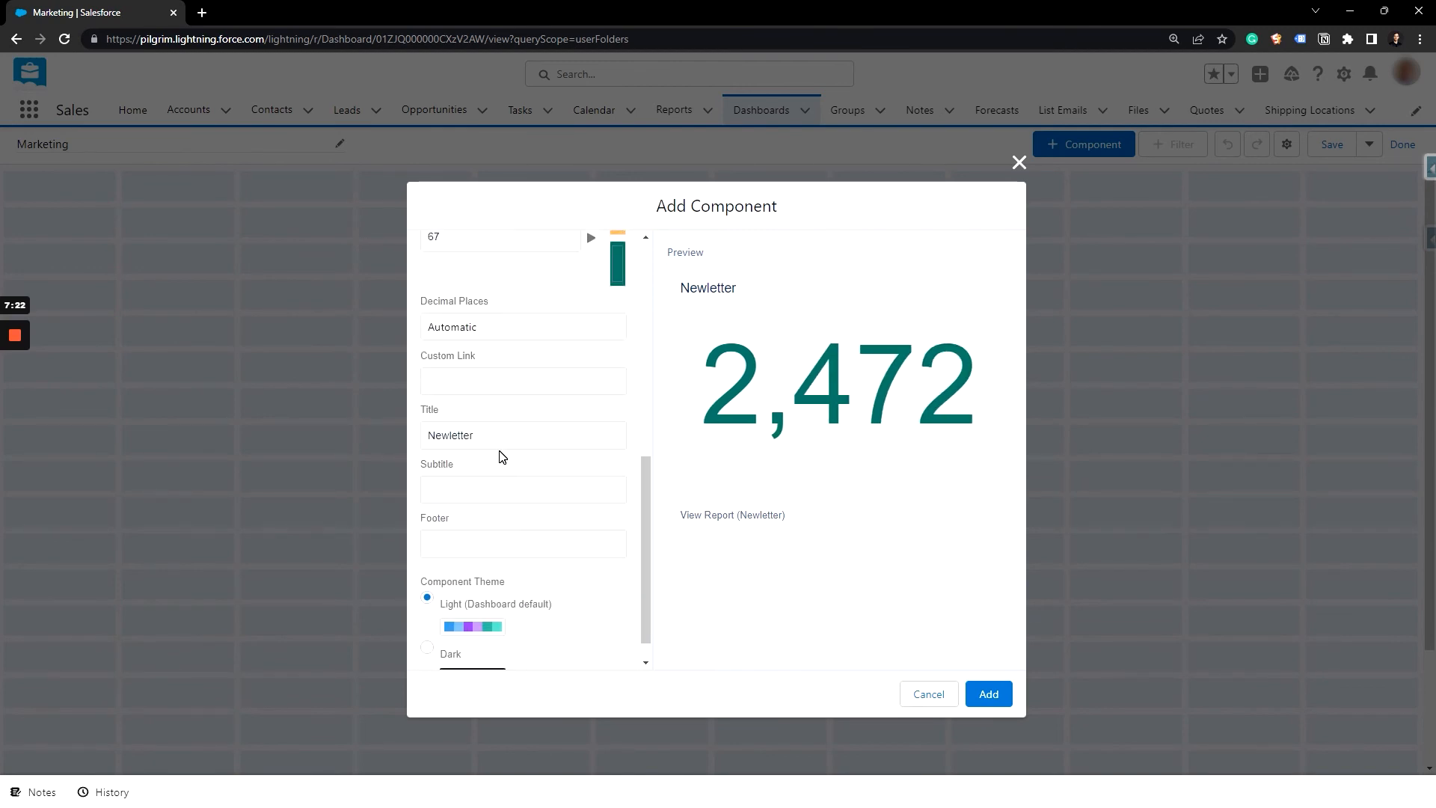
{"action": "left_click", "coordinate": [520, 436]}
{"action": "type", "text": "Contacts"}
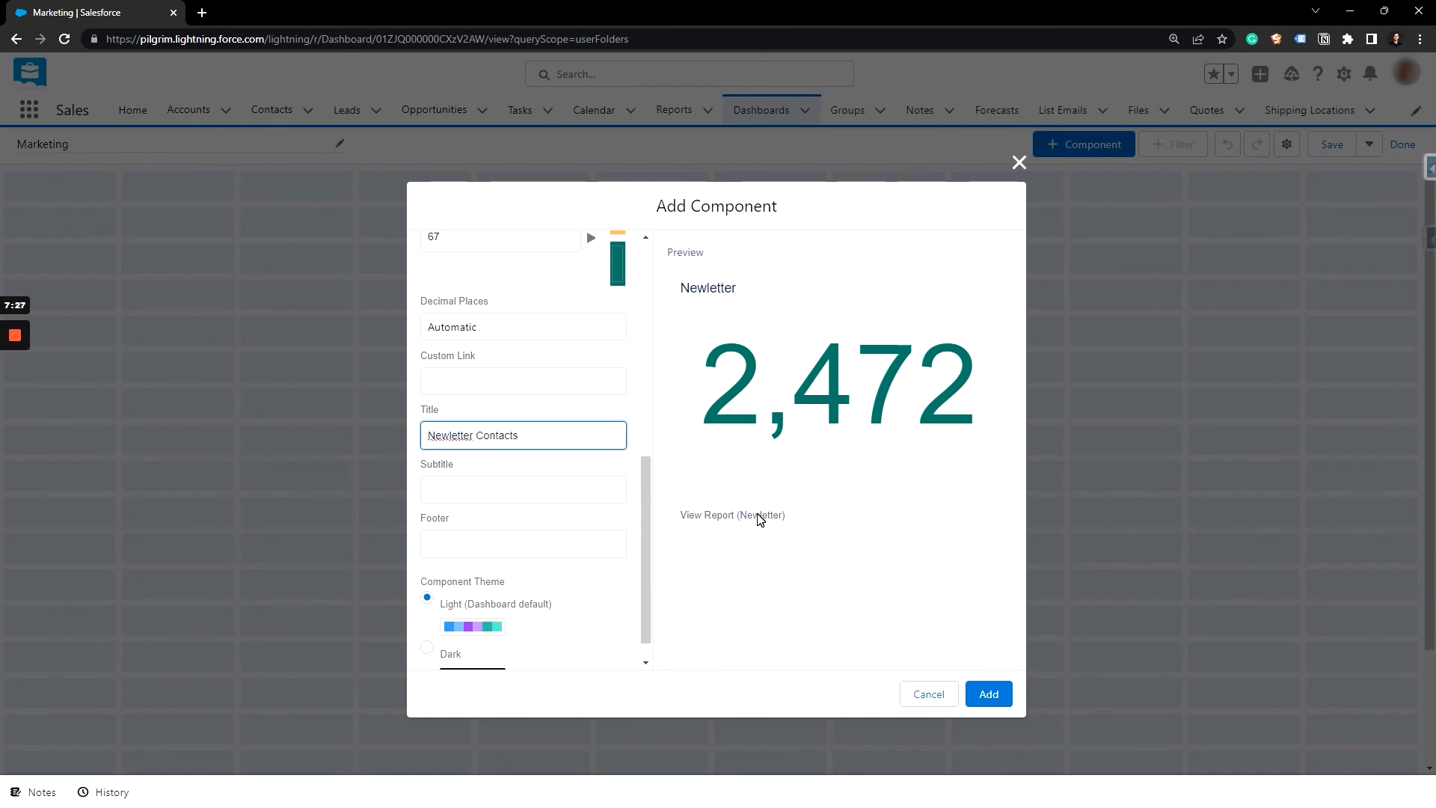
{"action": "left_click", "coordinate": [789, 590]}
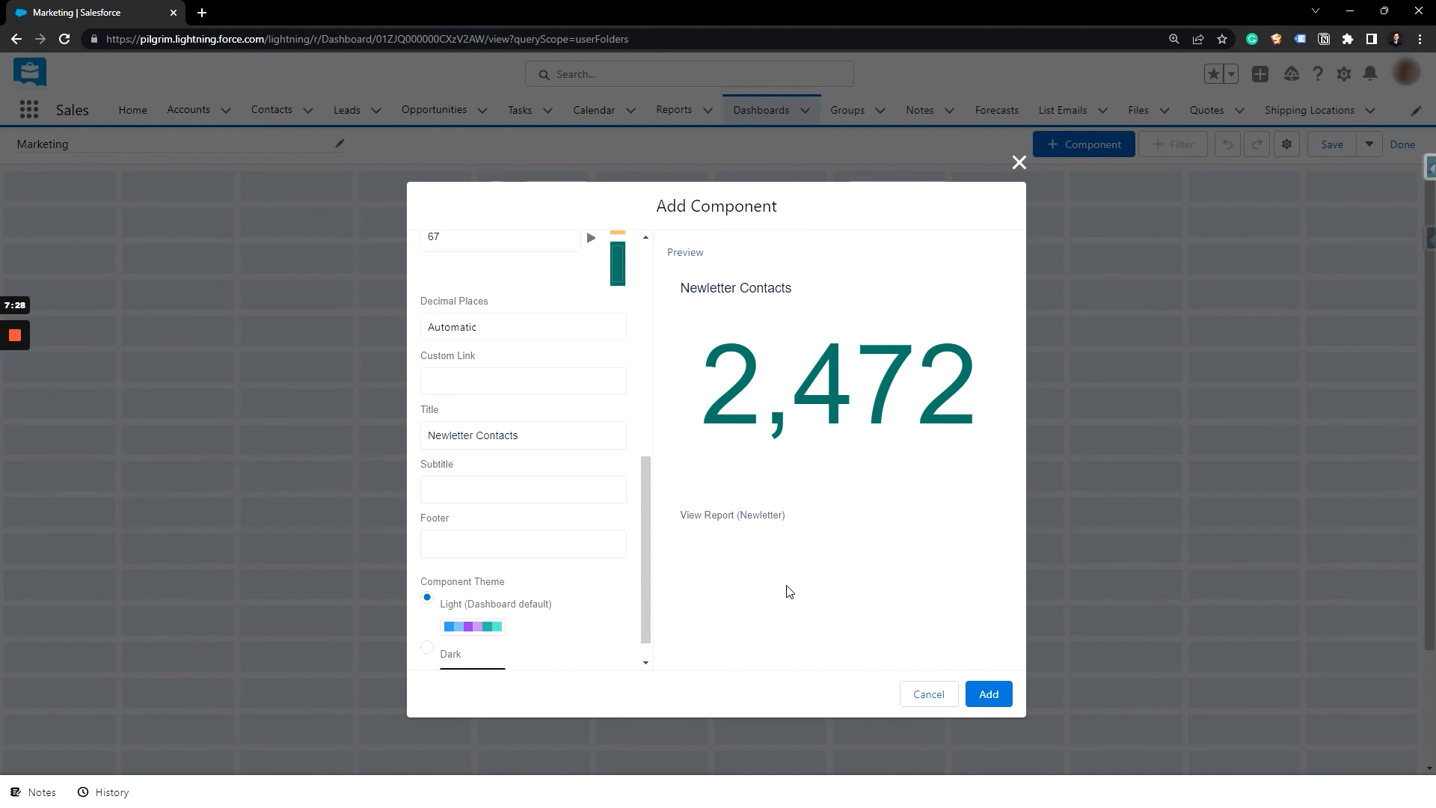
{"action": "left_click", "coordinate": [988, 694]}
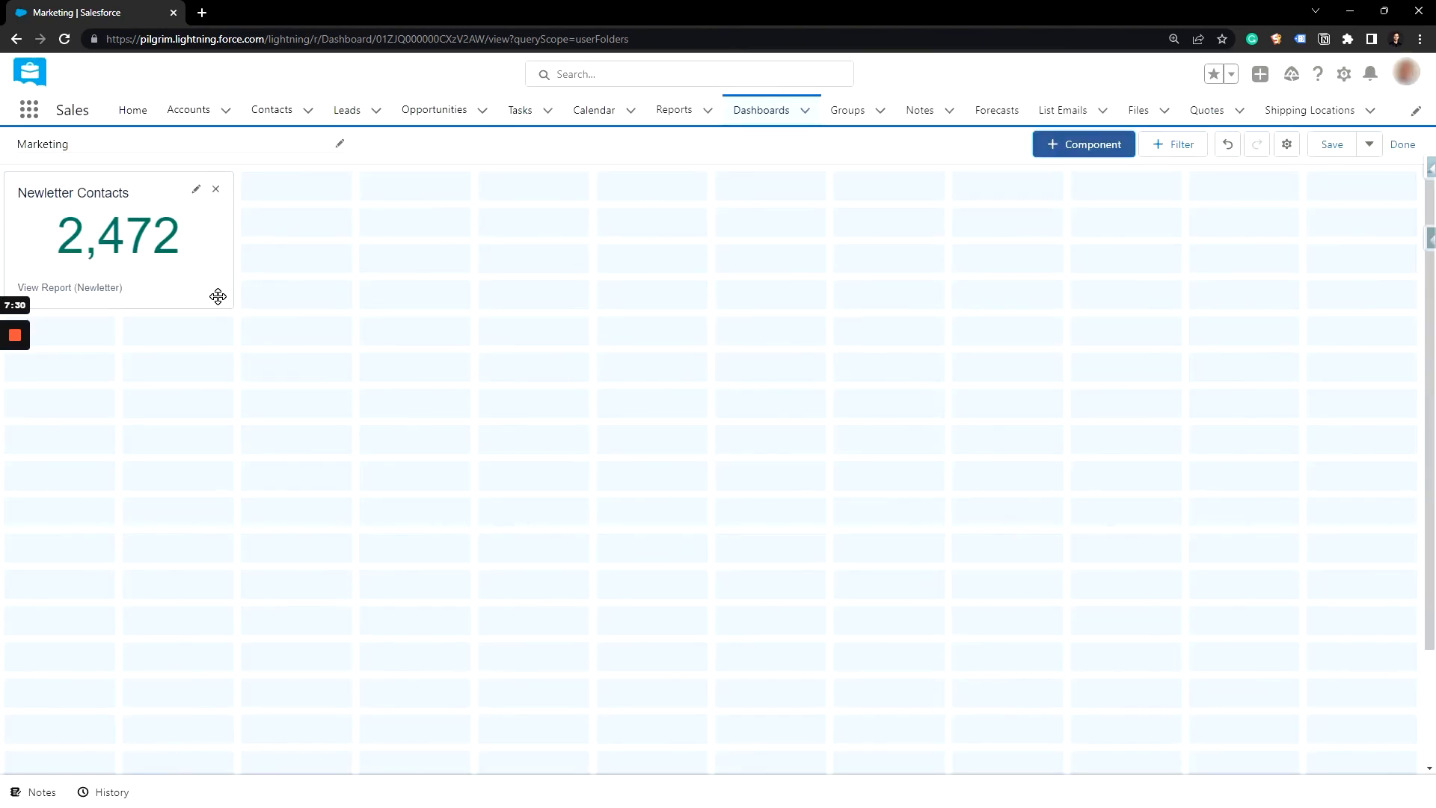
Step: Enlarge the Newletter Contacts component to three grid columns by five rows, then save the dashboard and finish editing
{"action": "left_click_drag", "start_coordinate": [236, 314], "coordinate": [285, 324]}
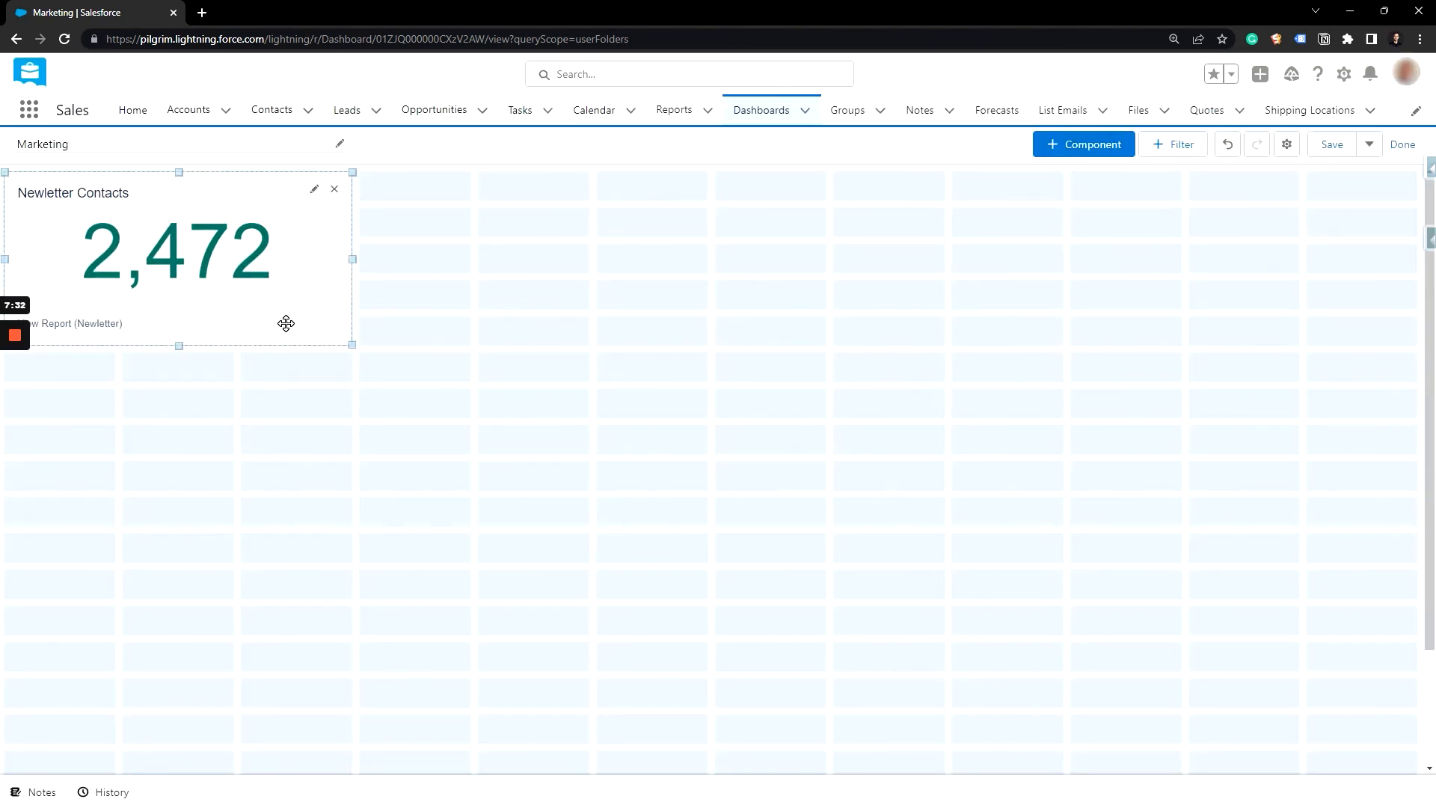
{"action": "left_click", "coordinate": [1346, 146]}
{"action": "left_click", "coordinate": [1404, 147]}
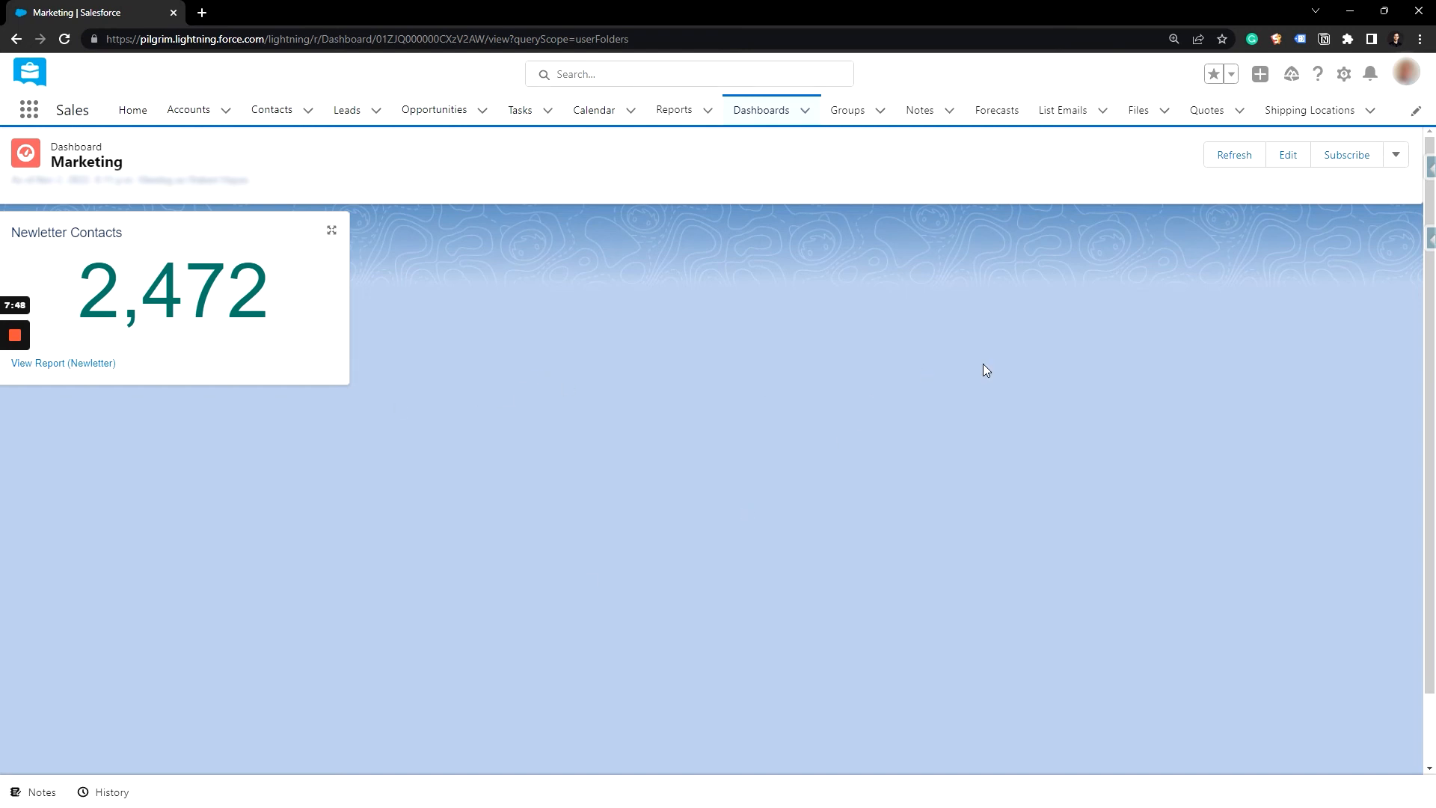
Step: Reopen the Marketing dashboard for editing and start a second component from the Newletter report
{"action": "left_click", "coordinate": [1298, 160]}
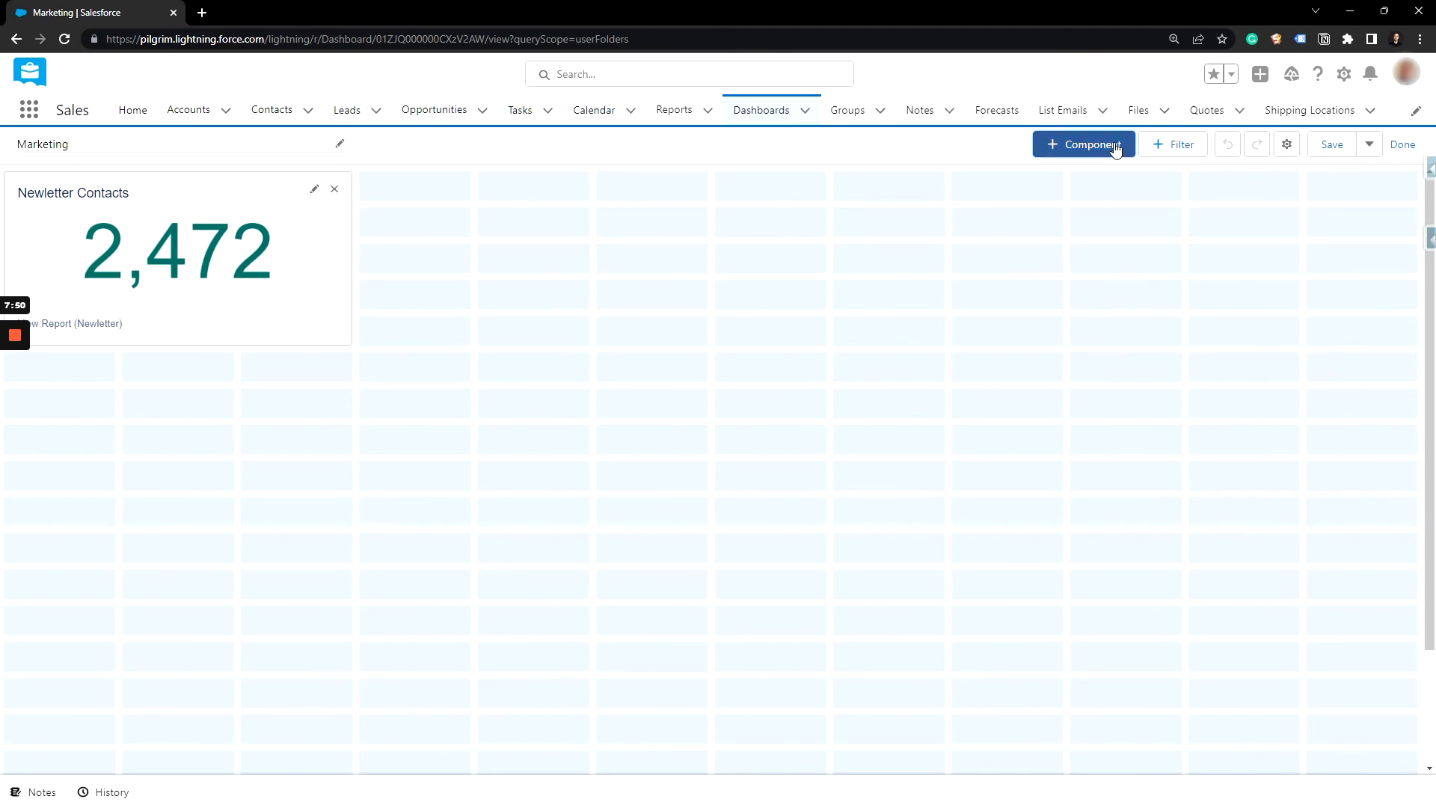
{"action": "left_click", "coordinate": [1115, 149]}
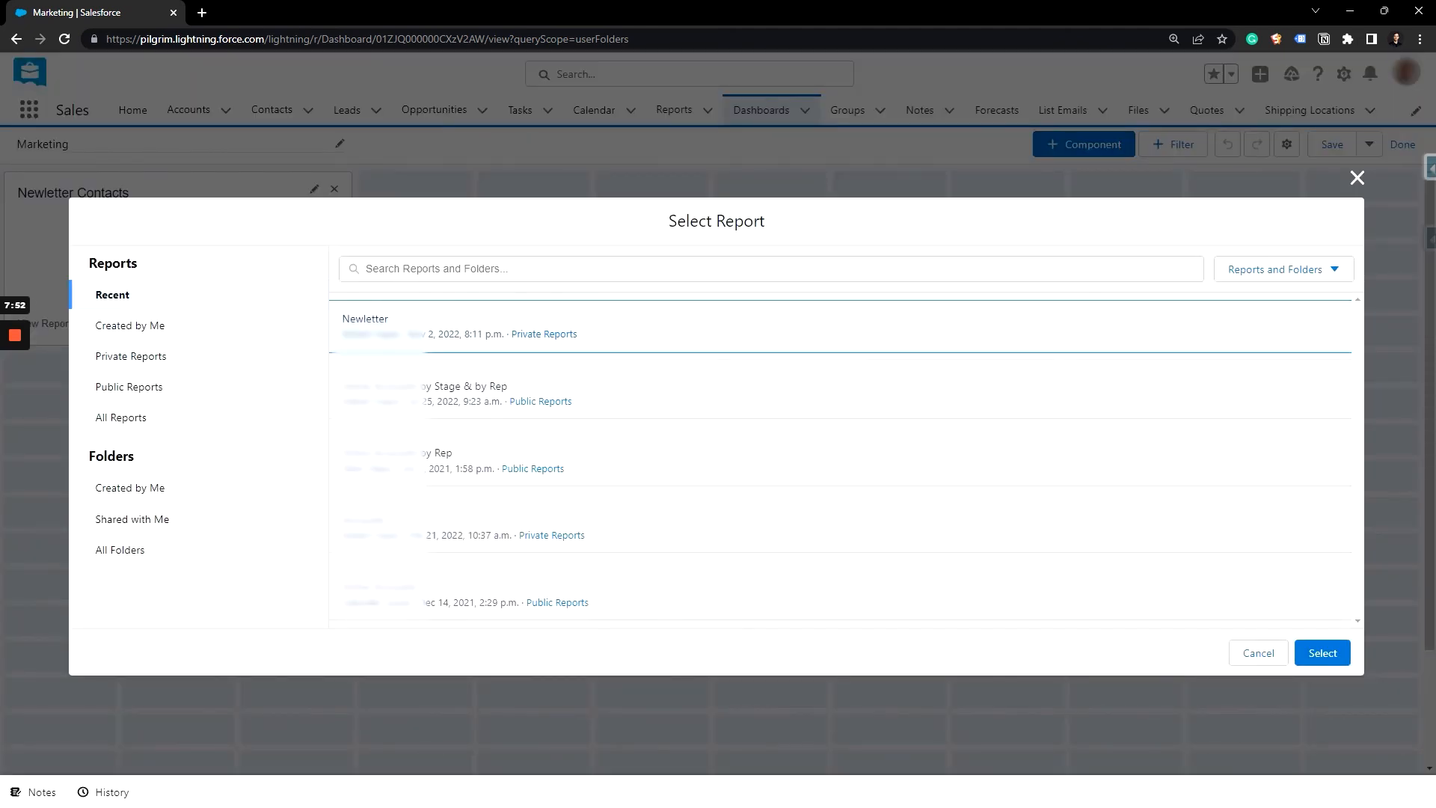
{"action": "left_click", "coordinate": [1319, 654]}
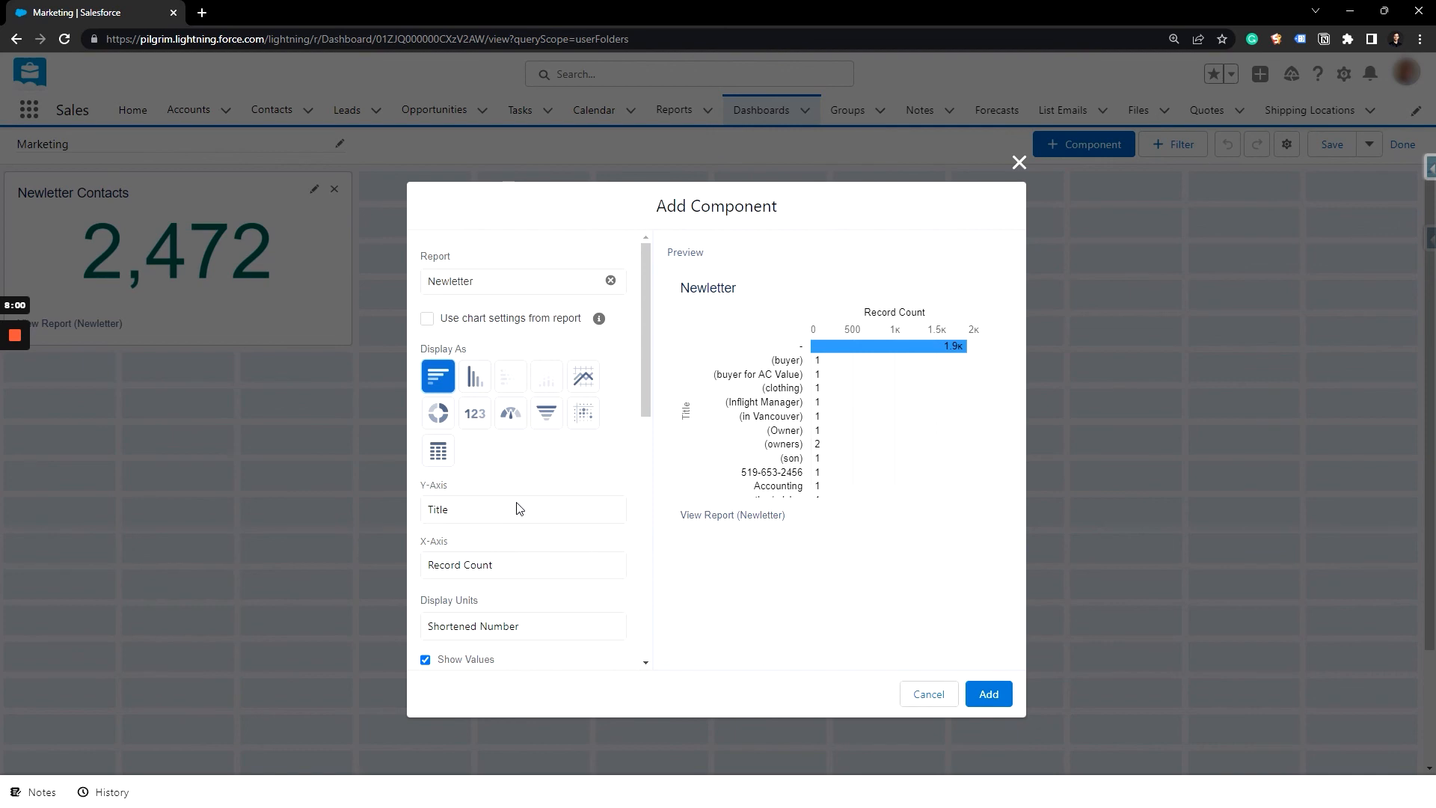
Step: Sort the component's horizontal bar chart by Record Count in descending order
{"action": "left_click", "coordinate": [518, 564]}
{"action": "scroll", "coordinate": [522, 469], "scroll_direction": "down", "scroll_amount": 2}
{"action": "scroll", "coordinate": [522, 469], "scroll_direction": "down", "scroll_amount": 3}
{"action": "left_click", "coordinate": [558, 501]}
{"action": "left_click", "coordinate": [546, 558]}
{"action": "left_click", "coordinate": [607, 502]}
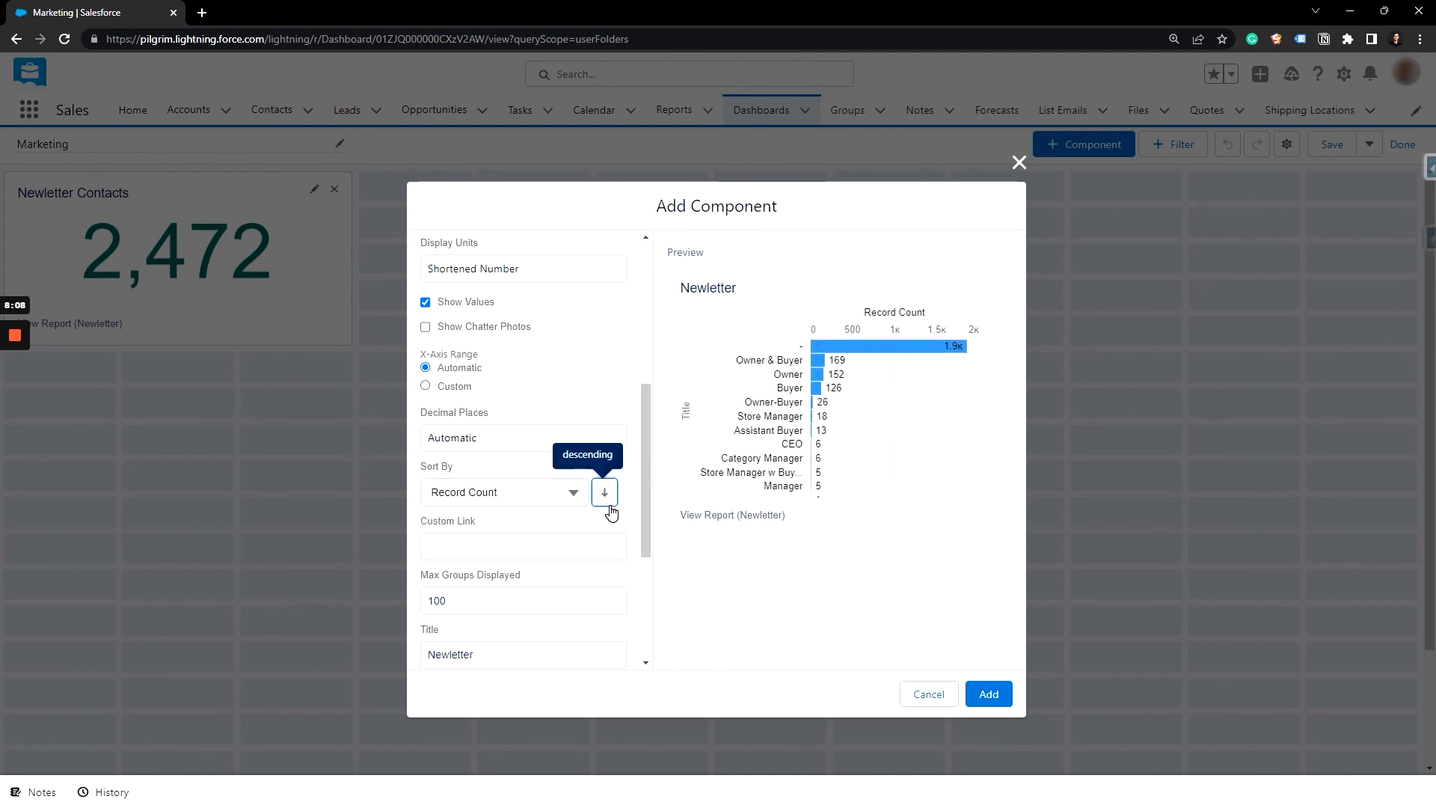
Step: Limit the bar chart to a maximum of 10 displayed groups and add it to the dashboard
{"action": "scroll", "coordinate": [610, 510], "scroll_direction": "down", "scroll_amount": 1}
{"action": "left_click", "coordinate": [523, 510]}
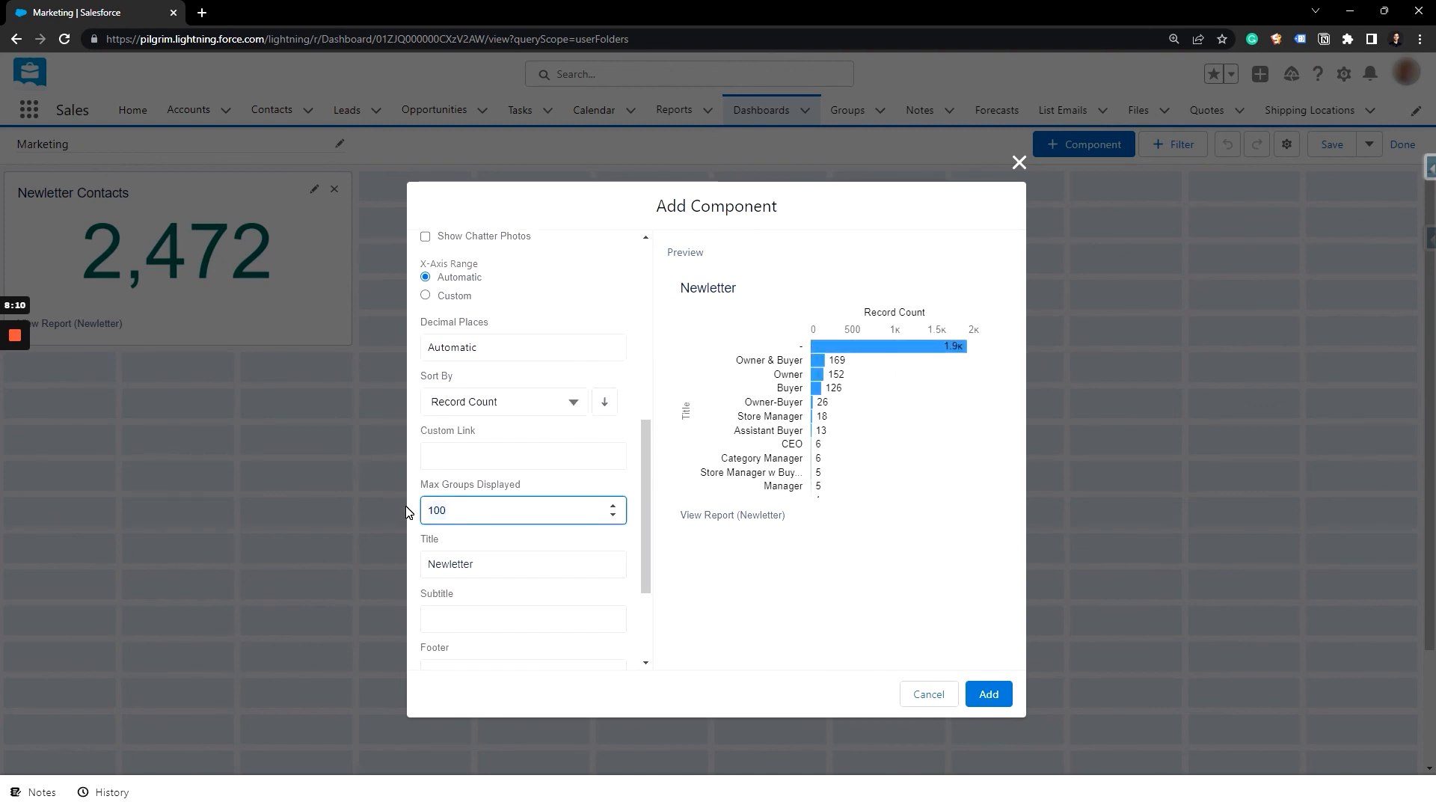
{"action": "key", "text": "BackSpace"}
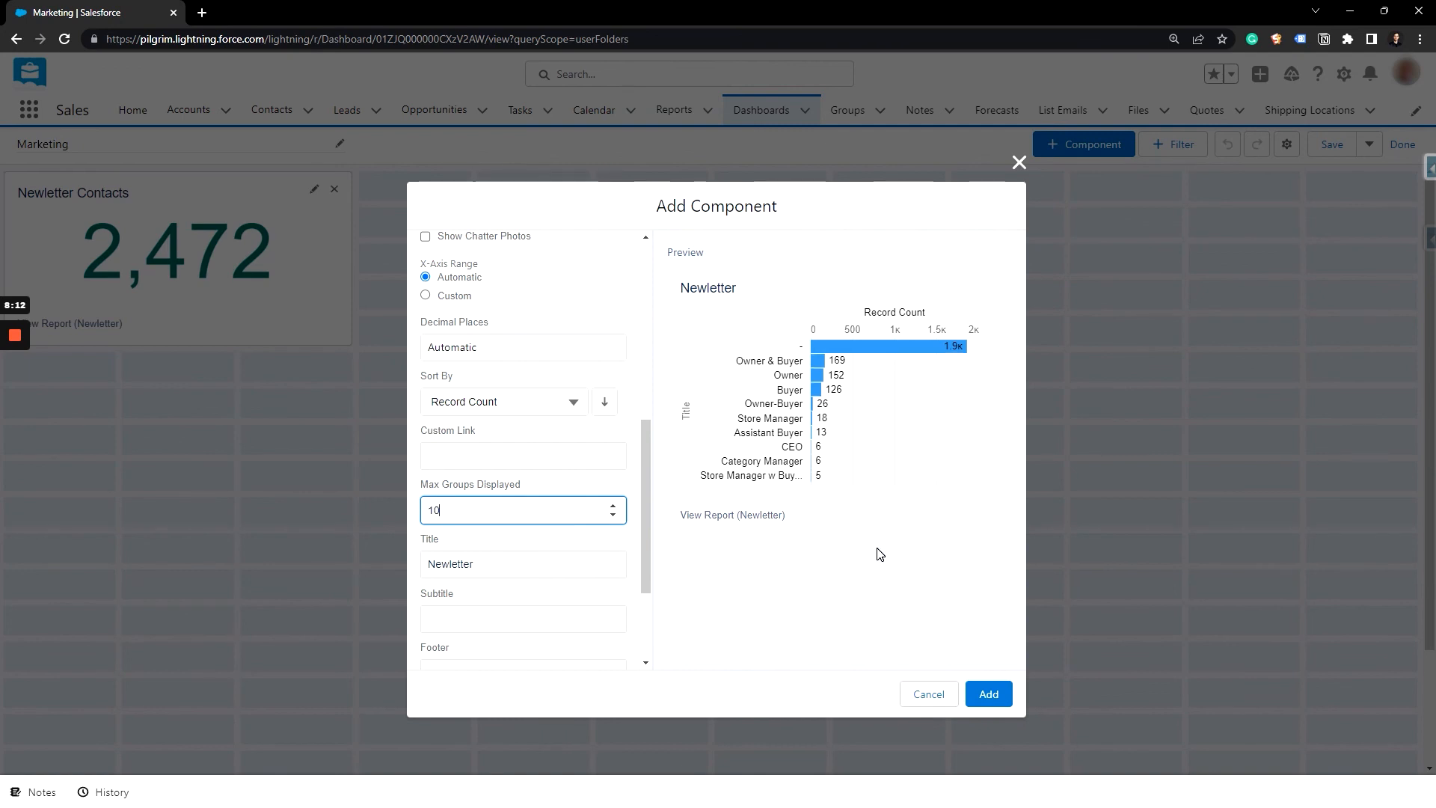
{"action": "left_click", "coordinate": [991, 694]}
Step: Fit the bar chart directly beneath the Newletter Contacts component at three grid columns wide, and save the finished dashboard
{"action": "left_click_drag", "start_coordinate": [289, 423], "coordinate": [347, 427]}
{"action": "left_click_drag", "start_coordinate": [471, 494], "coordinate": [354, 495]}
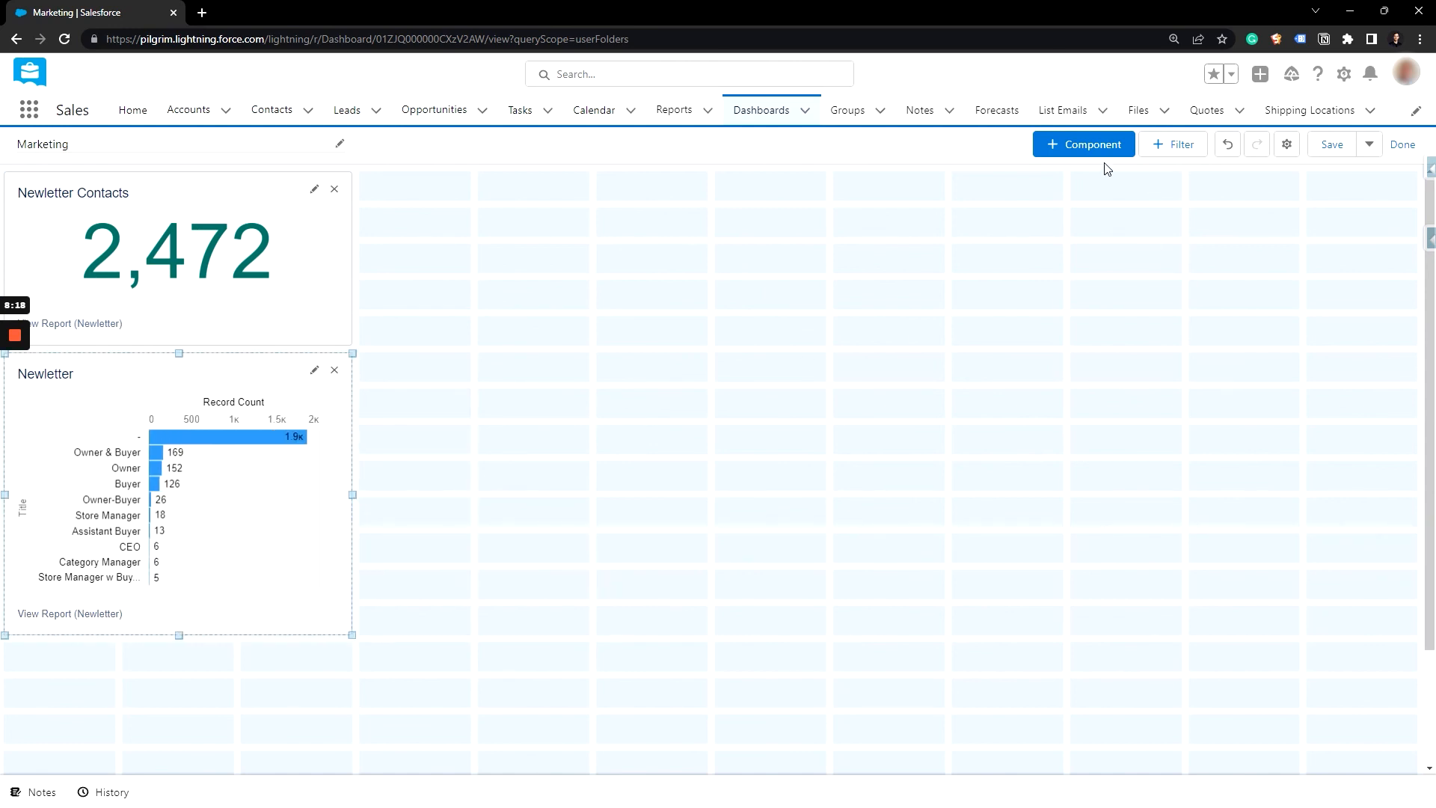
{"action": "left_click", "coordinate": [1402, 146]}
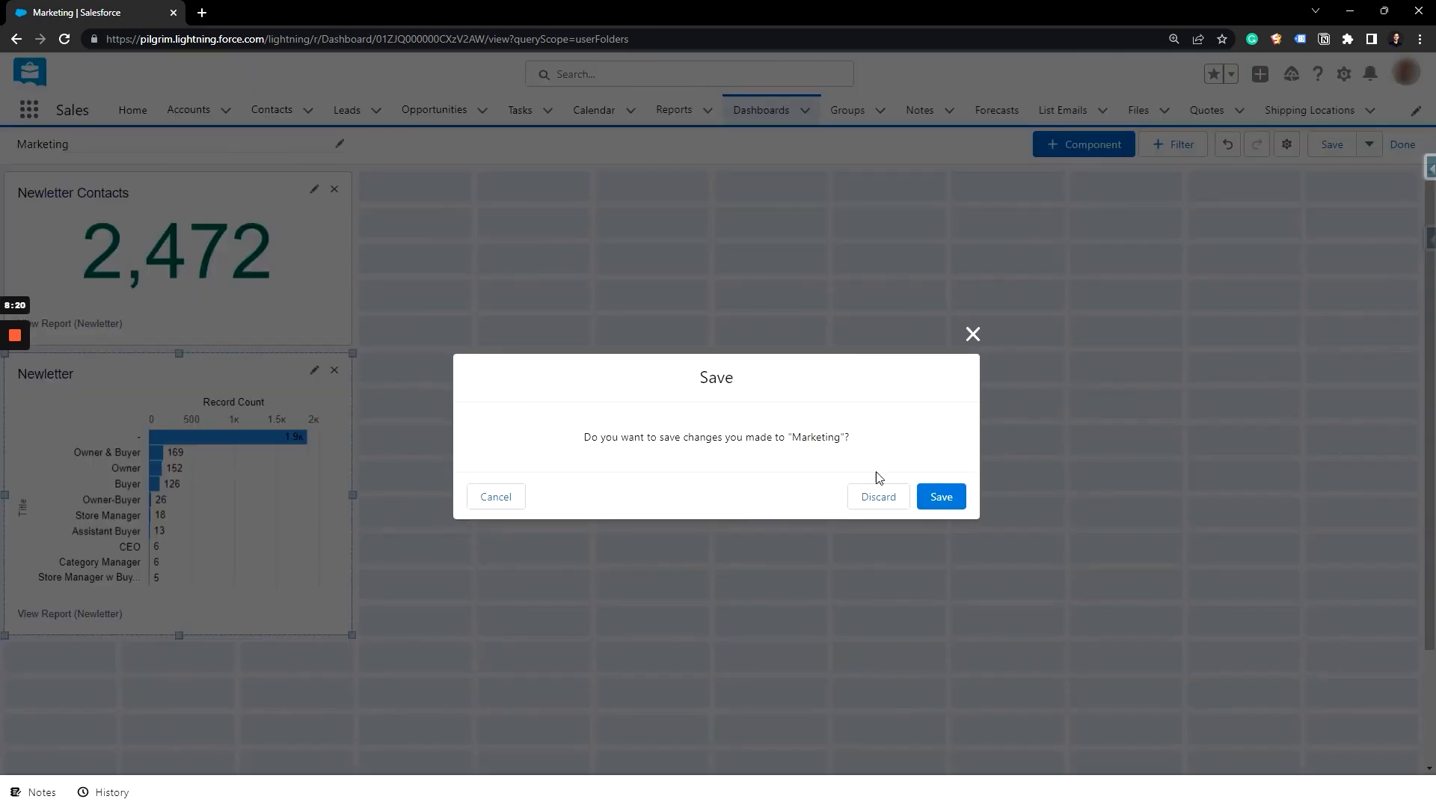
{"action": "left_click", "coordinate": [941, 492]}
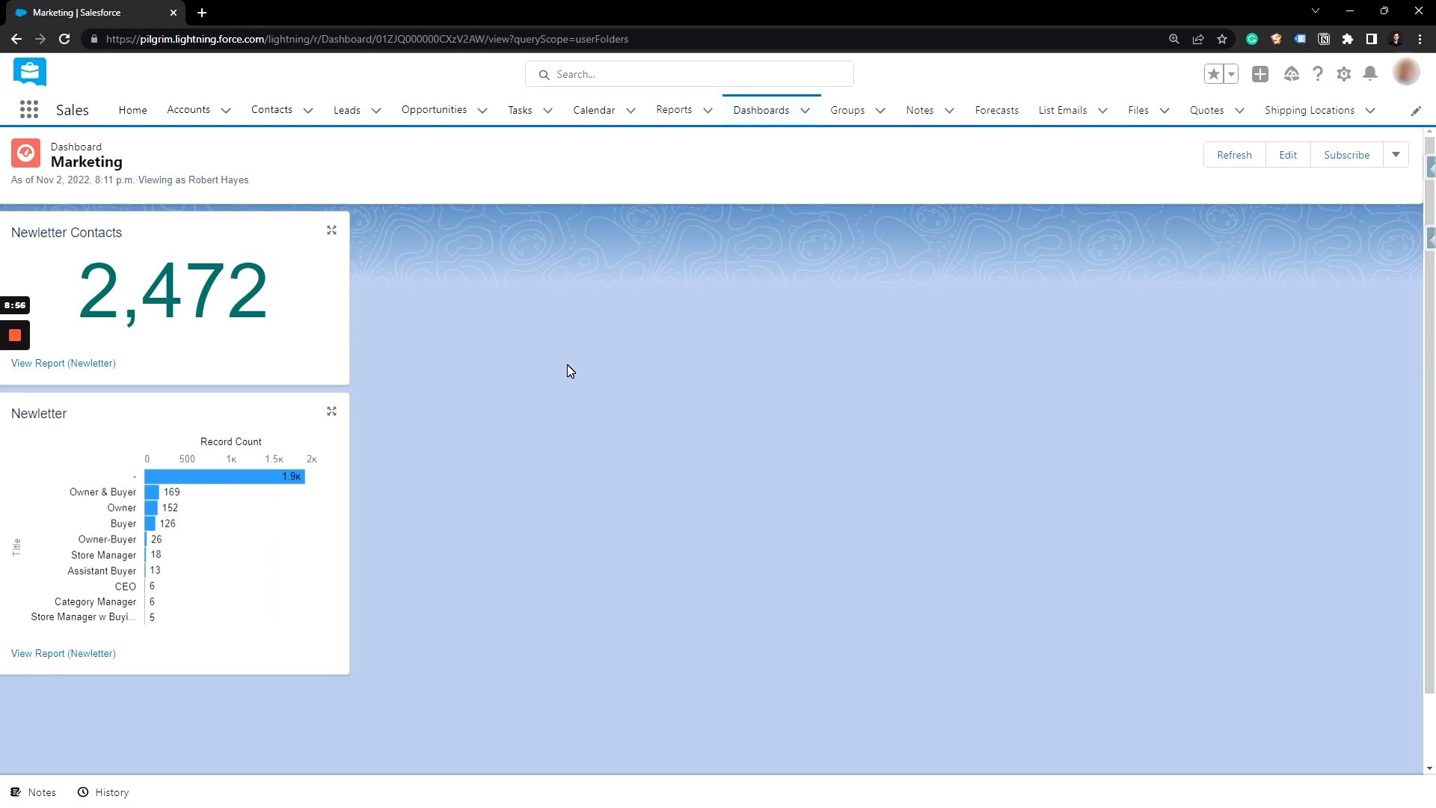
{"action": "mouse_move", "coordinate": [23, 341]}
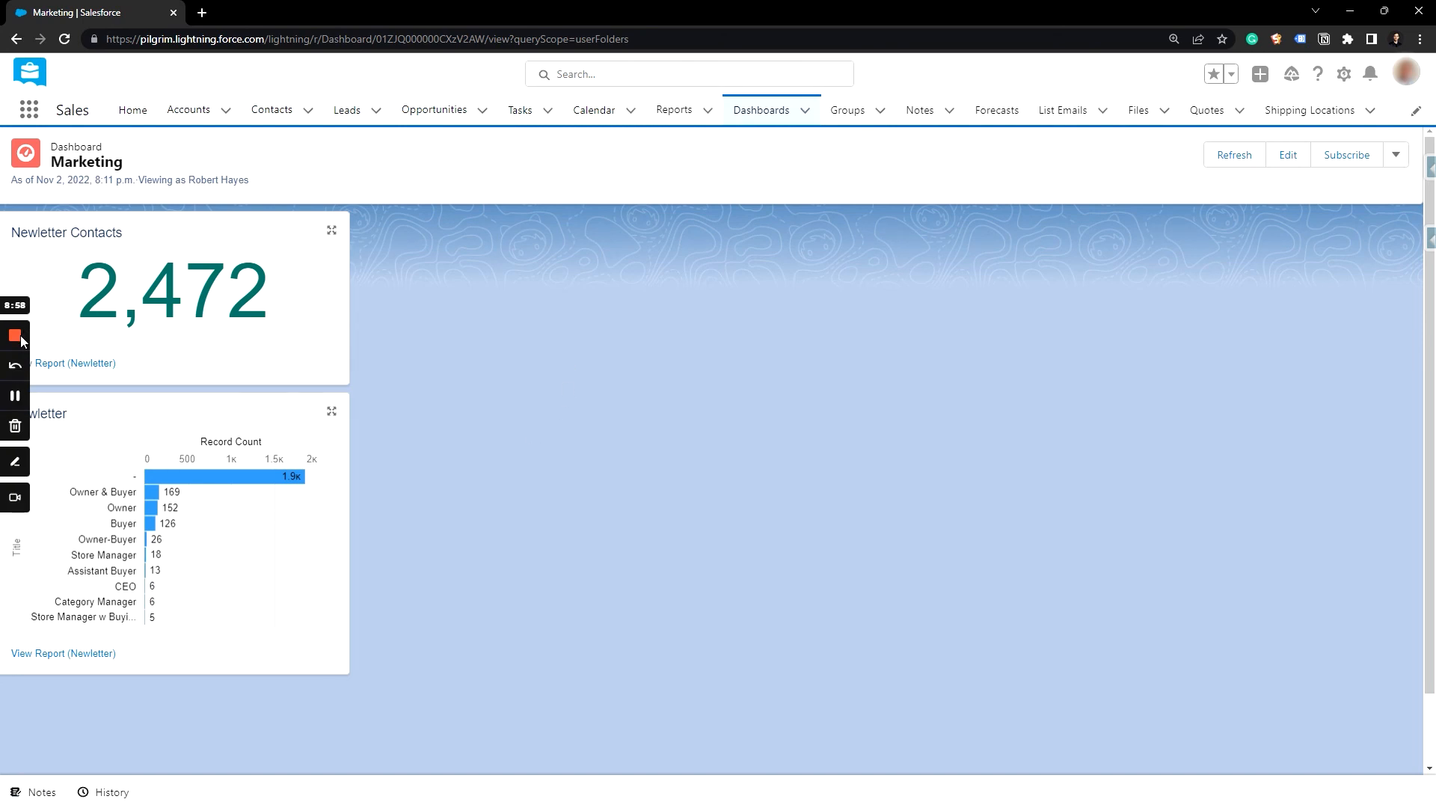